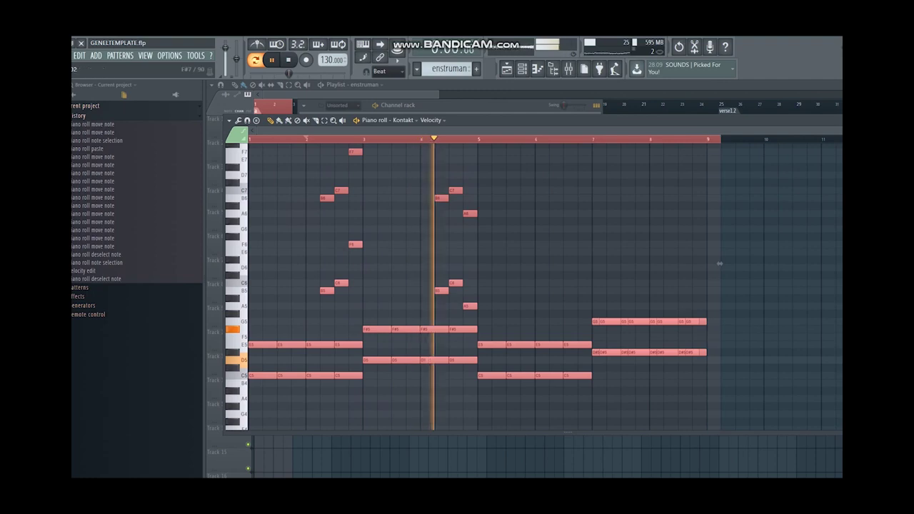
Copy the upper melody notes from bars 1–4 in the Kontakt piano roll and place the copy over bars 5–8.
key("ctrl+d")
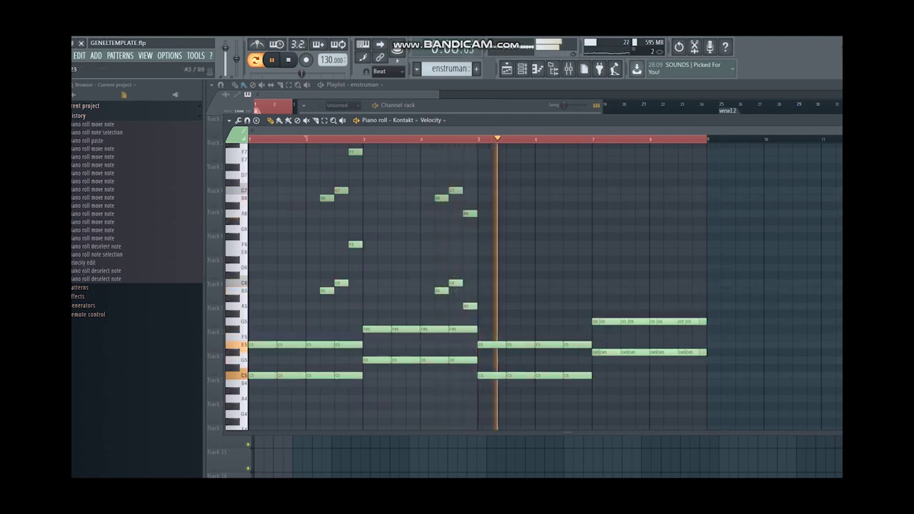
left_click_drag(476, 317, 300, 145)
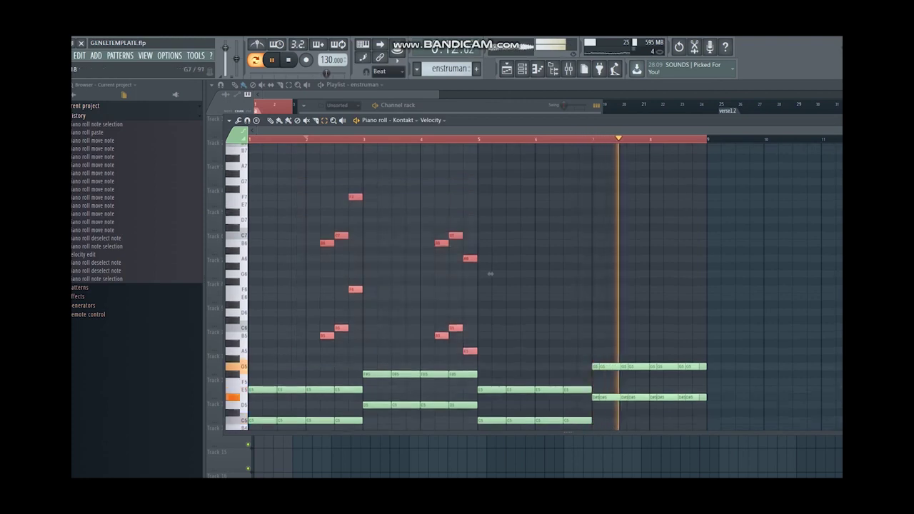
key("ctrl+v")
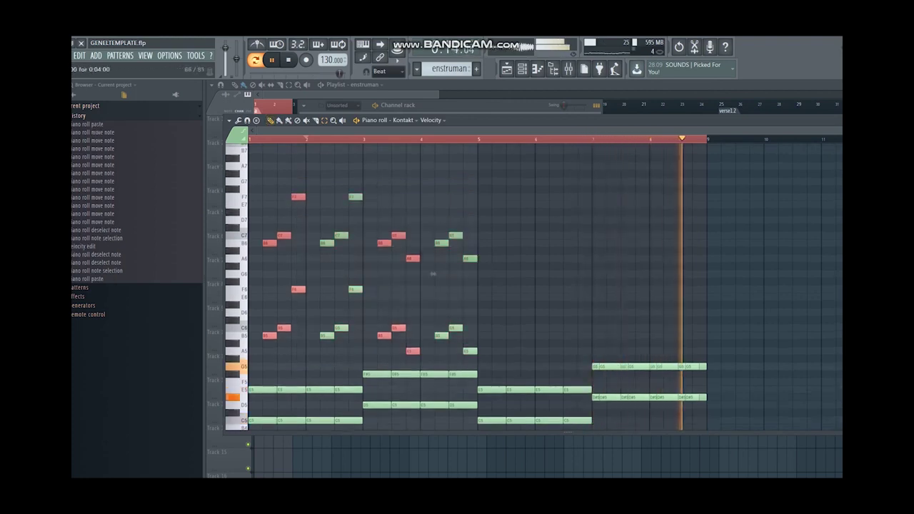
key("shift+Left")
left_click_drag(398, 351, 628, 351)
left_click_drag(648, 273, 717, 273)
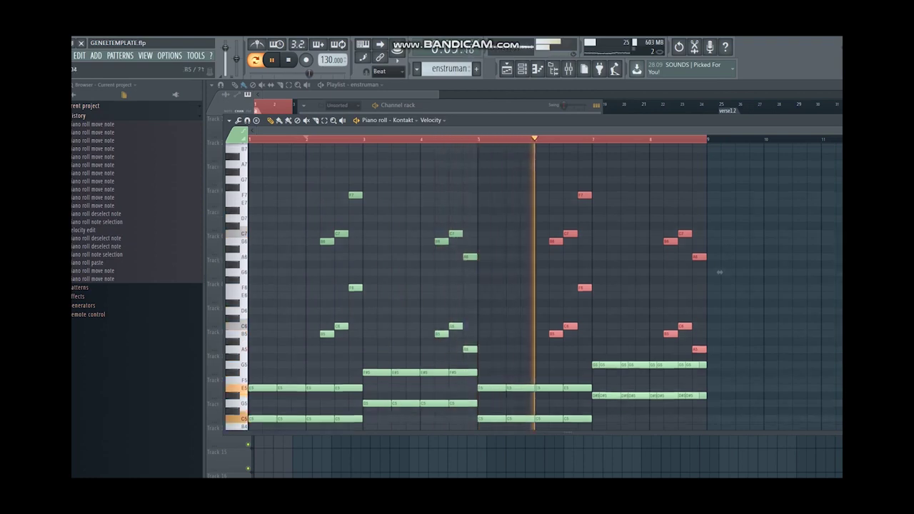
scroll(720, 273, "down", 1)
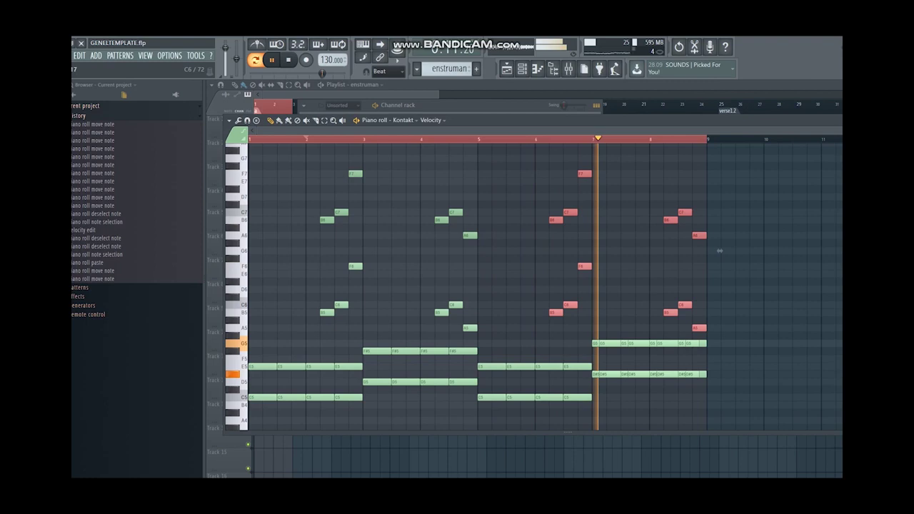
key("ctrl+d")
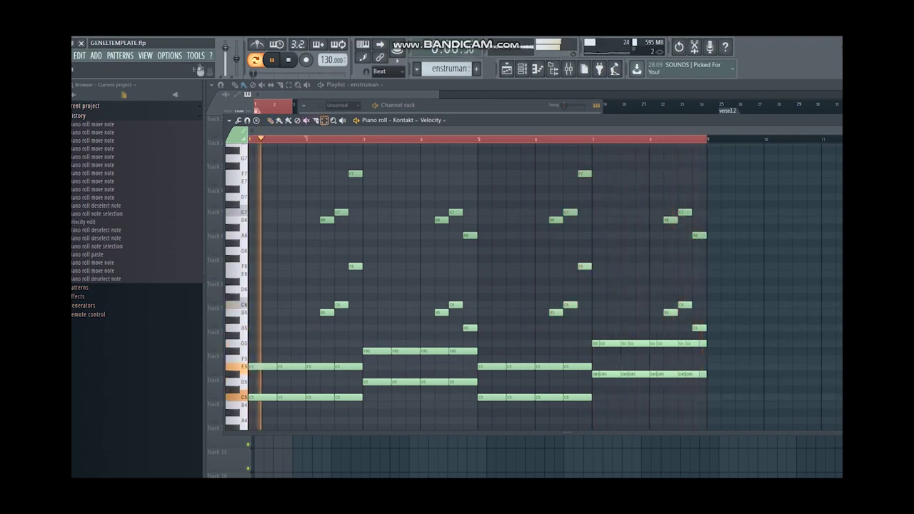
left_click_drag(702, 338, 611, 171)
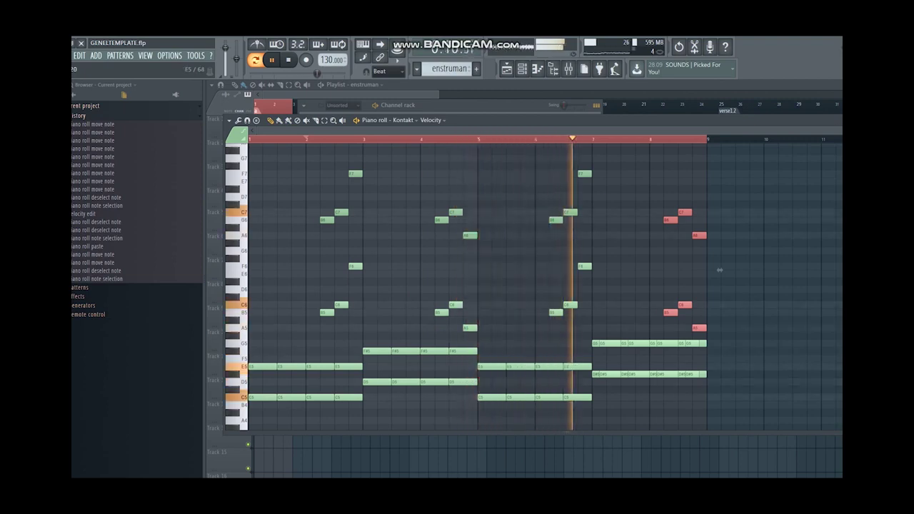
mouse_move(720, 269)
left_mouse_down()
mouse_move(719, 255)
mouse_move(719, 270)
left_mouse_up()
left_click(720, 269, "ctrl")
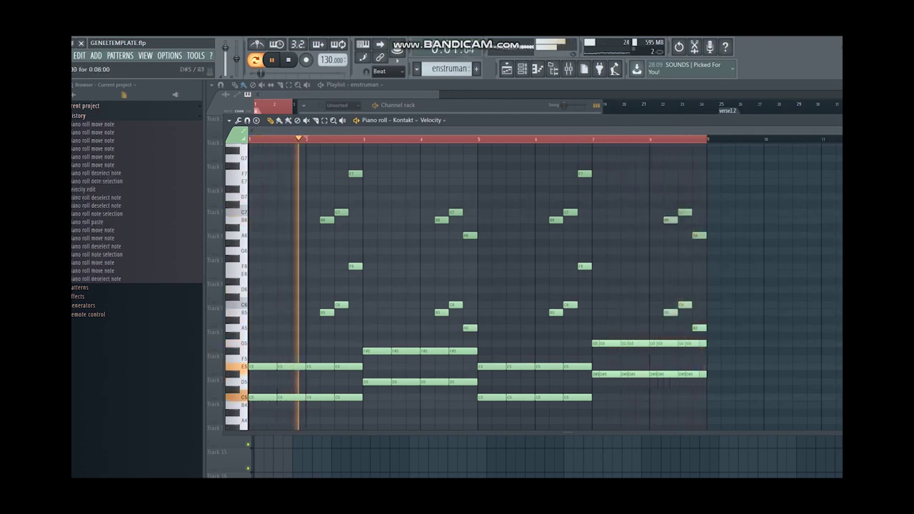
Lower the two rows of chord notes in bars 7–8 to D5 and F#5.
mouse_move(606, 390)
left_mouse_down("ctrl")
mouse_move(715, 368)
mouse_move(720, 382)
left_mouse_up("ctrl")
left_click(720, 382, "ctrl")
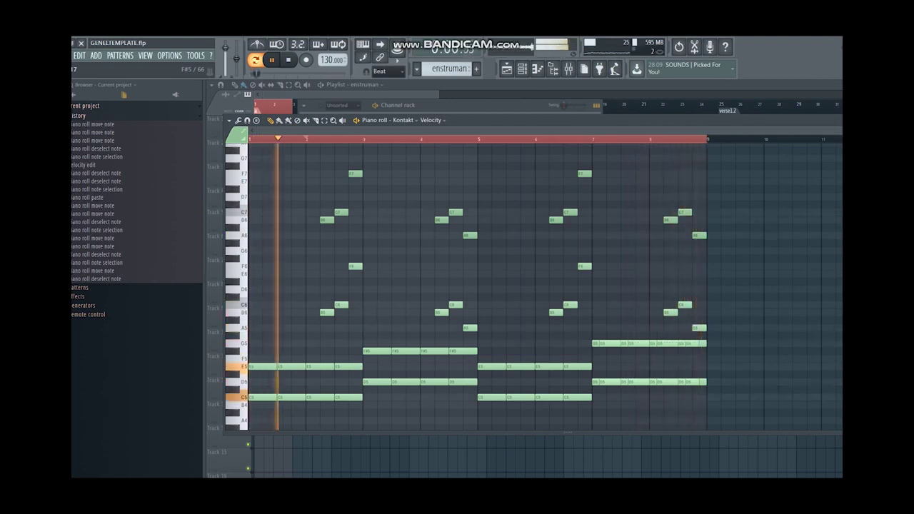
mouse_move(637, 362)
left_mouse_down()
mouse_move(702, 341)
mouse_move(607, 361)
left_mouse_up()
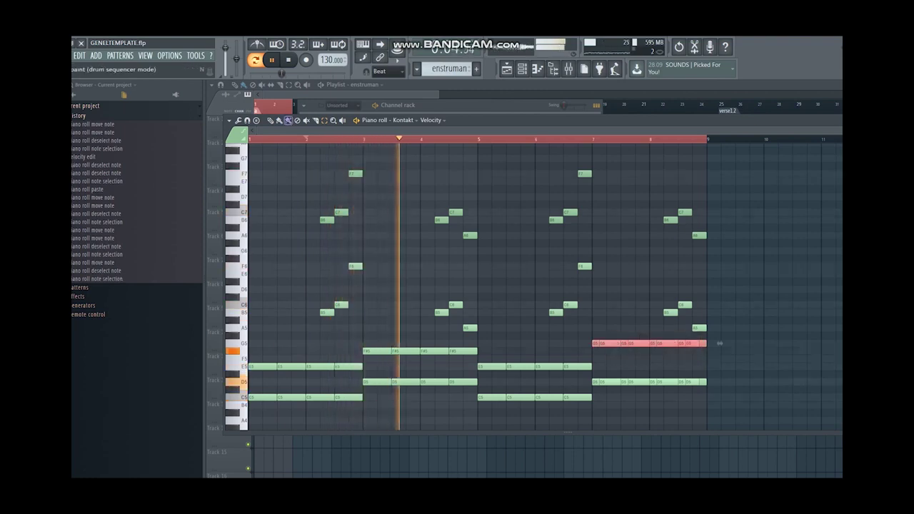
key("shift+Down")
key("ctrl+d")
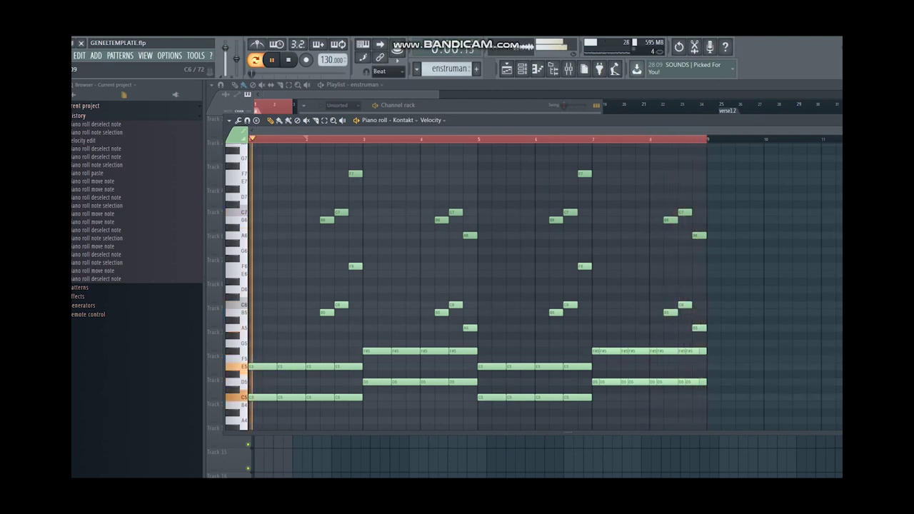
Extend the playlist's time selection so it spans bars 1 through 8.
left_click(506, 68)
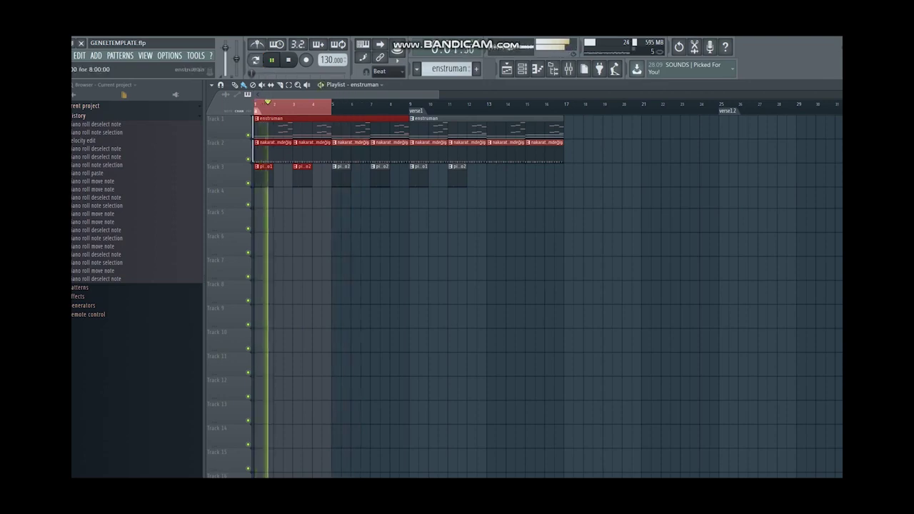
key("alt+Tab")
key("alt+Tab")
scroll(428, 214, "up", 2)
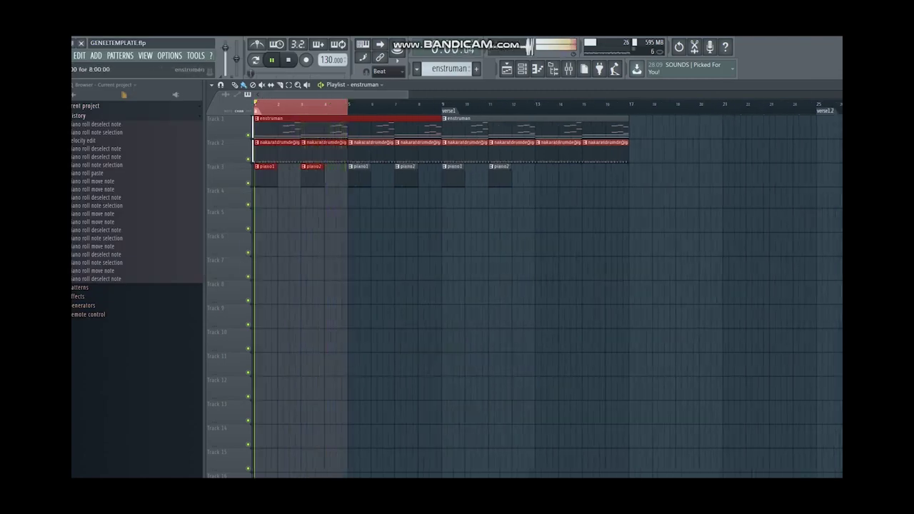
double_click(427, 104)
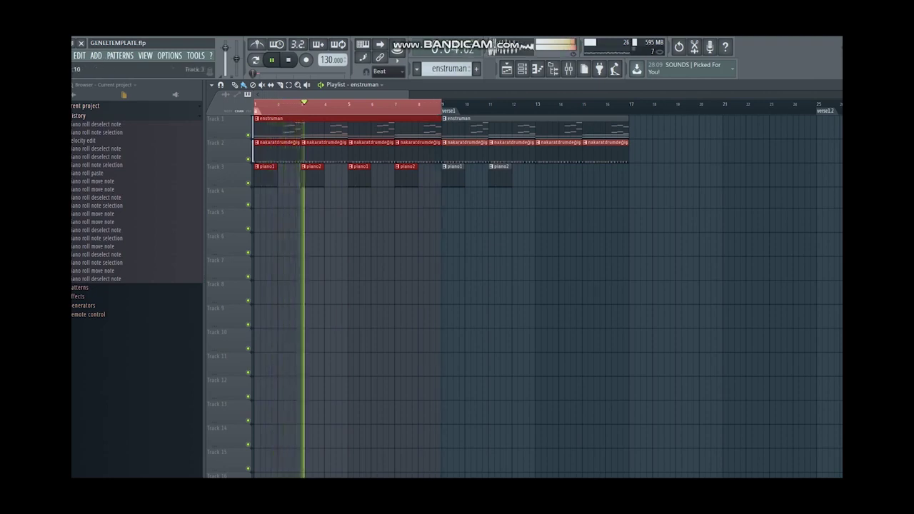
Add piano2 clips to Track 3 at bars 13 and 15.
left_click(501, 176)
left_click(547, 176)
left_click(593, 176)
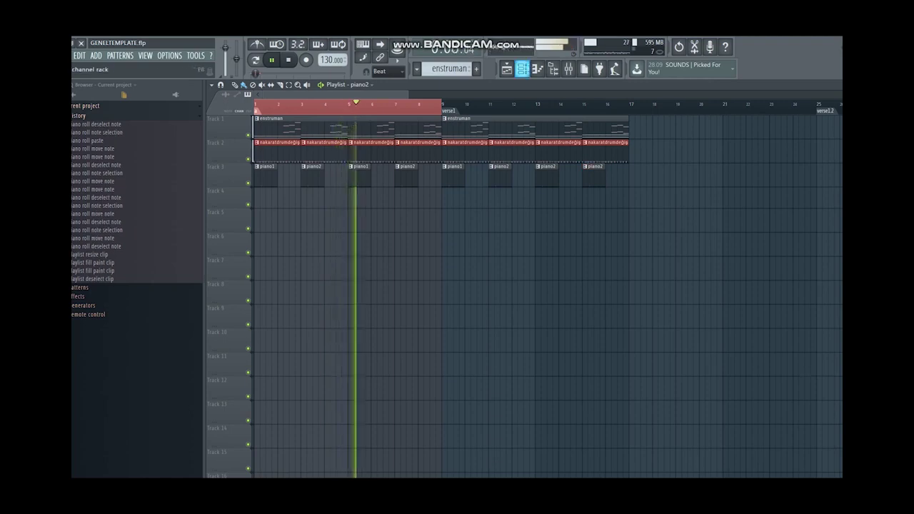
Switch to the piano1 pattern and clone the Kontakt channel in the channel rack.
key("F6")
right_click(358, 331)
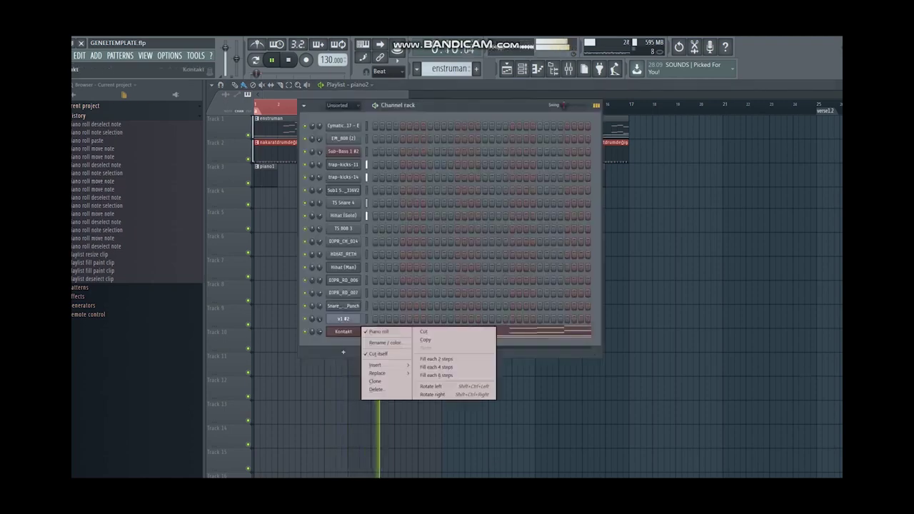
key("Escape")
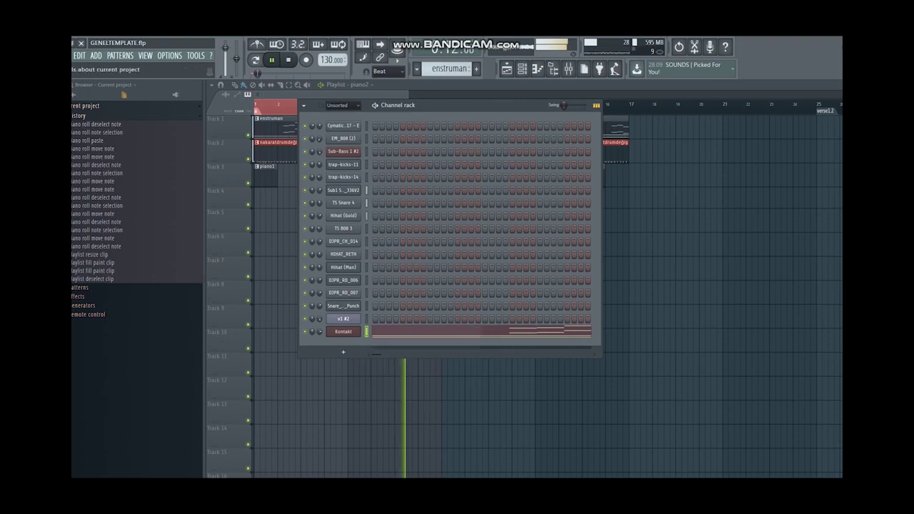
left_click(120, 55)
left_click(120, 73)
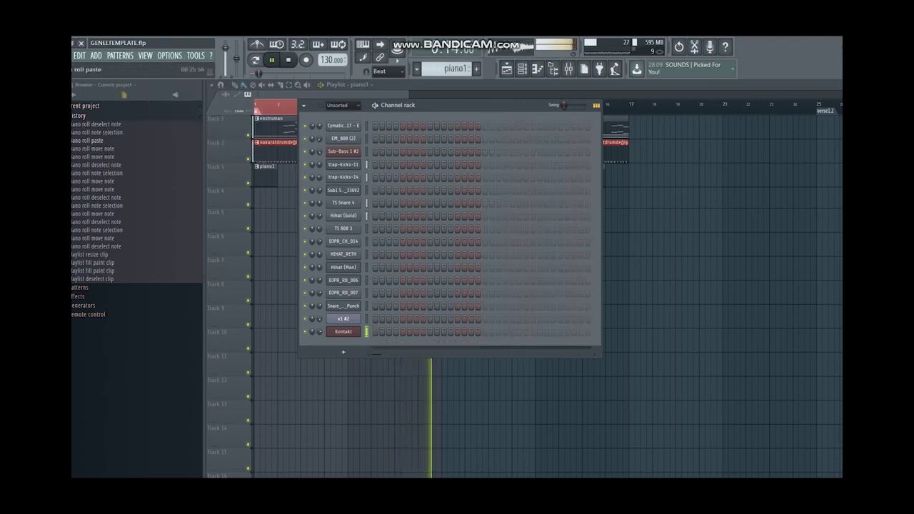
right_click(359, 332)
left_click(385, 387)
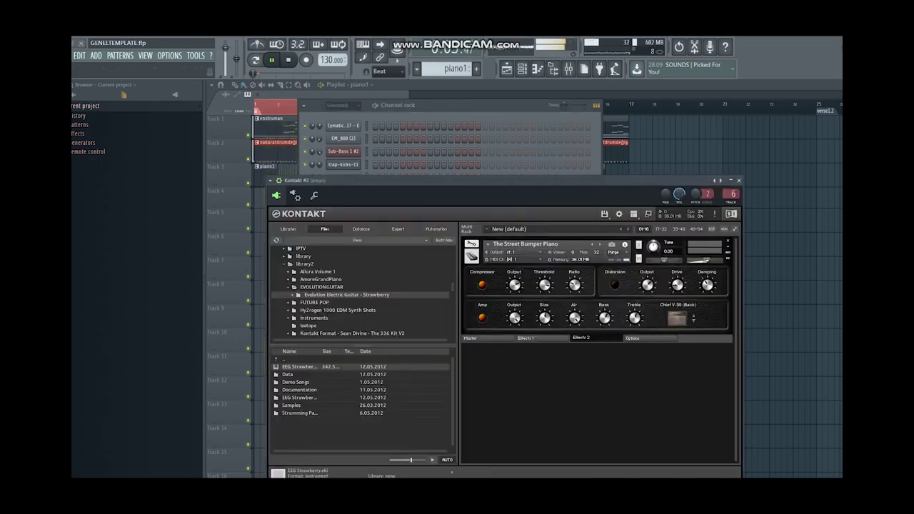
Load the Synth Chords - Heart instrument from the FUTURE POP library into Kontakt #2.
left_click_drag(457, 180, 615, 146)
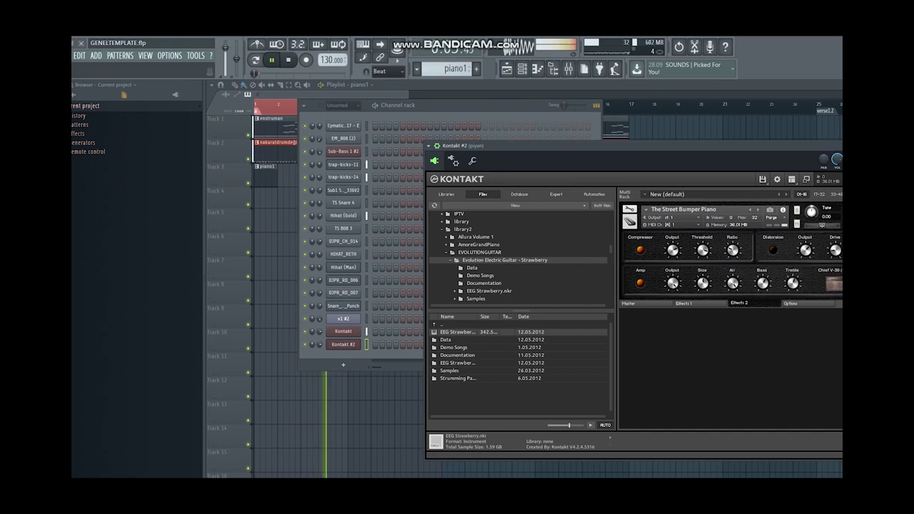
left_click(473, 267)
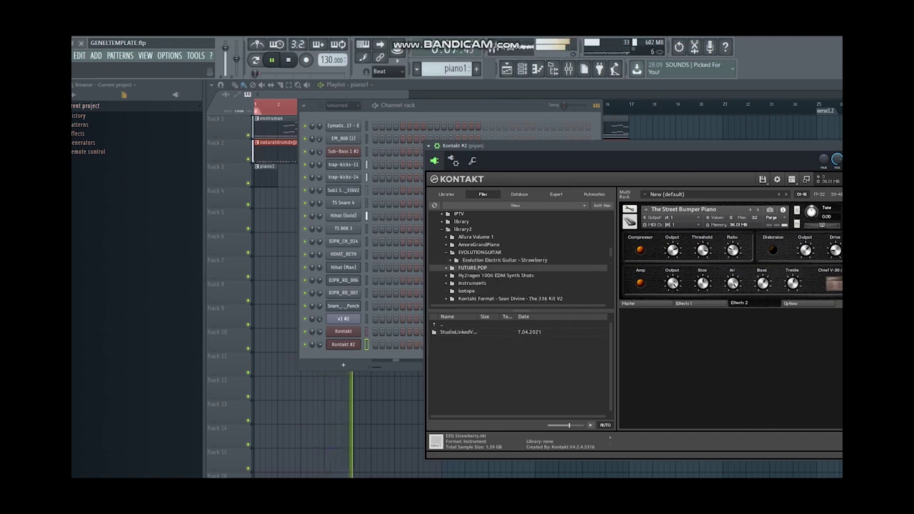
left_click(500, 275)
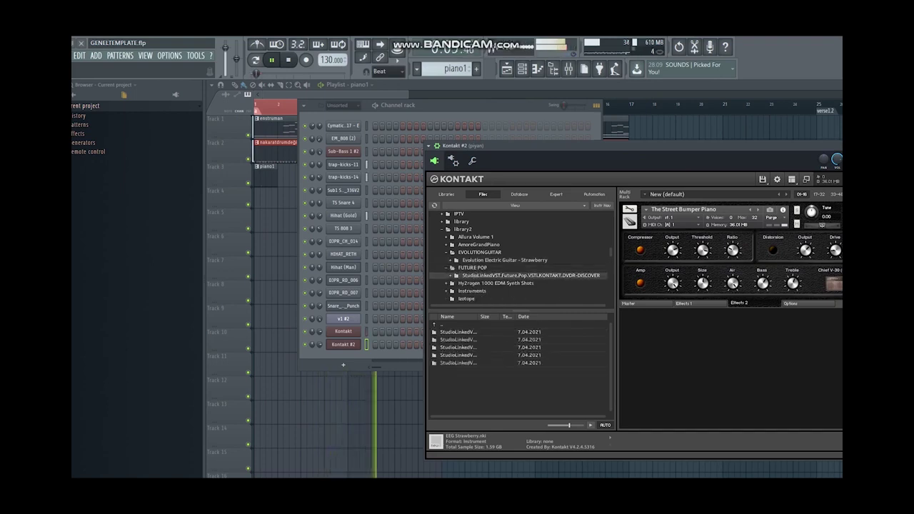
double_click(458, 332)
double_click(455, 340)
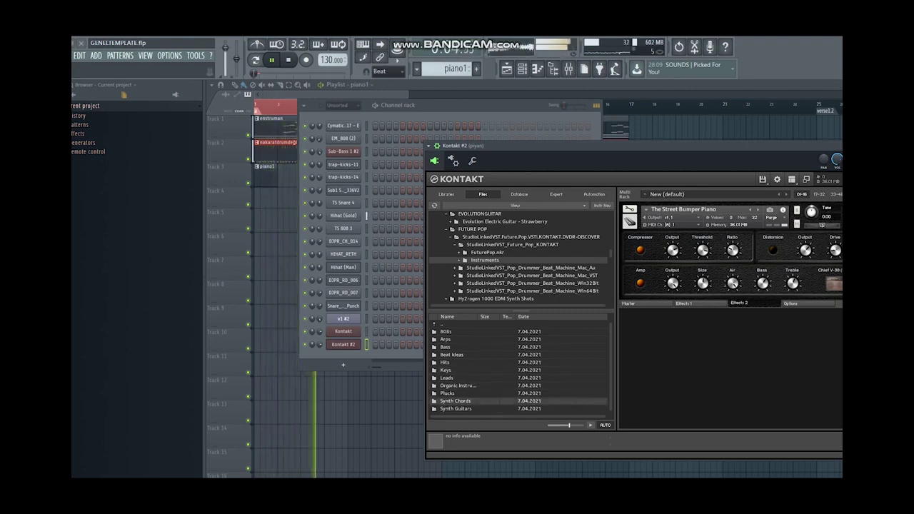
double_click(455, 401)
left_click(455, 379)
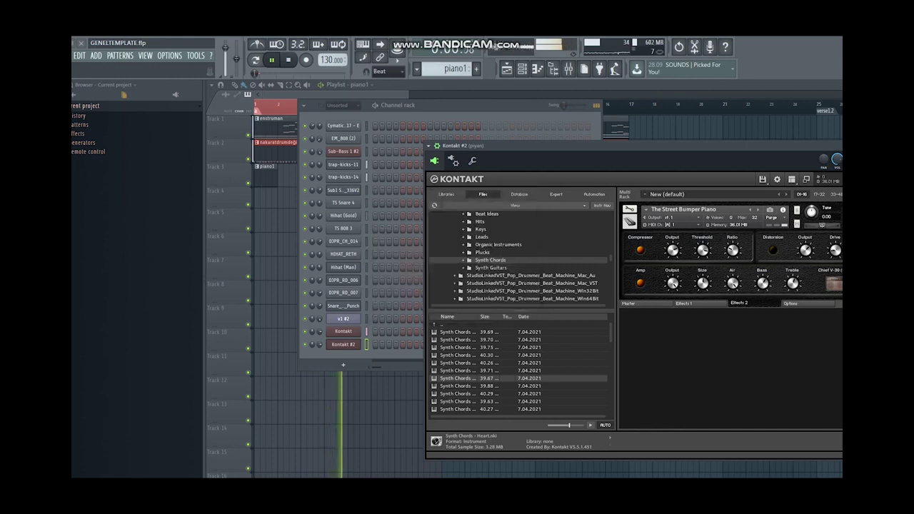
Make enstruman the active pattern and show its channels in the channel rack.
left_click(506, 69)
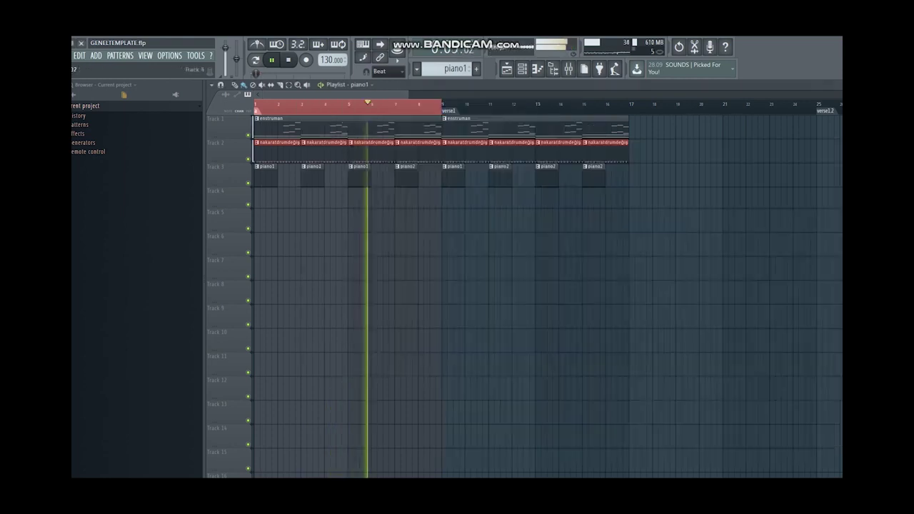
left_click(120, 55)
left_click(128, 65)
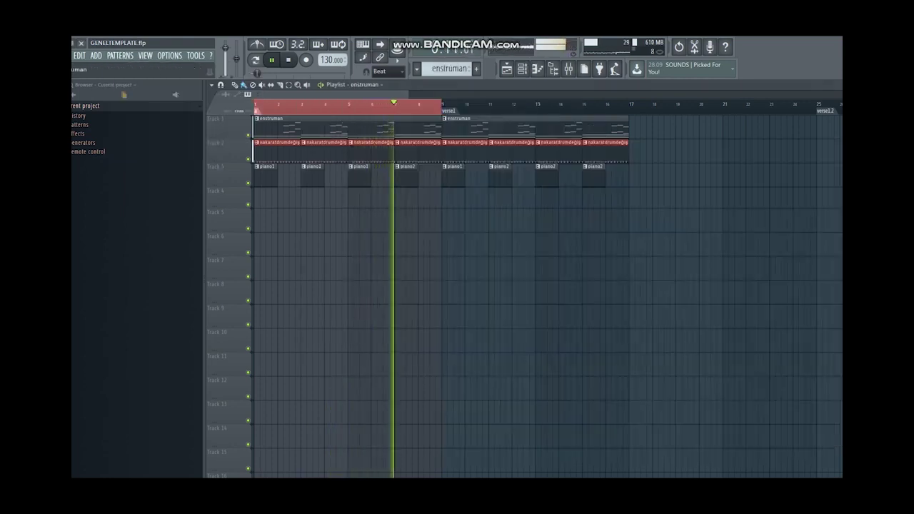
left_click(325, 46)
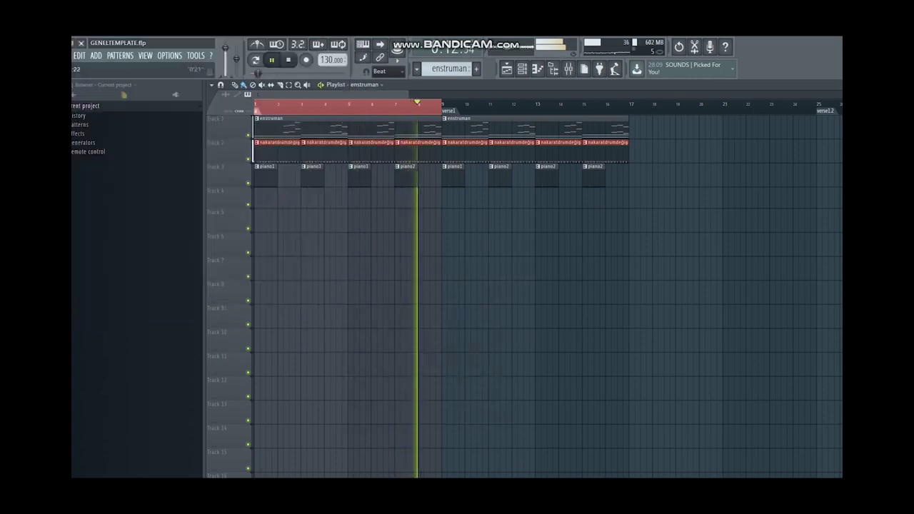
left_click(521, 69)
Copy all notes from the Kontakt channel of the enstruman pattern.
right_click(344, 332)
left_click(425, 339)
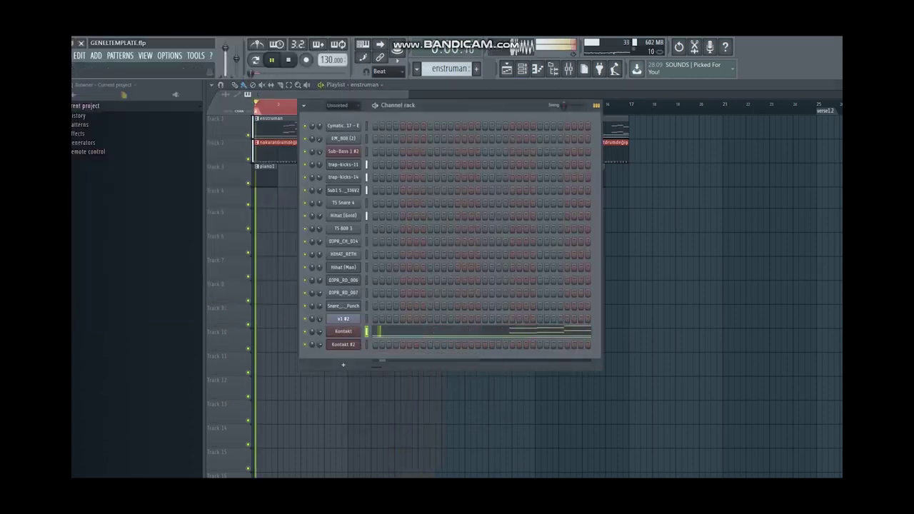
right_click(344, 331)
left_click(425, 339)
left_click(425, 332)
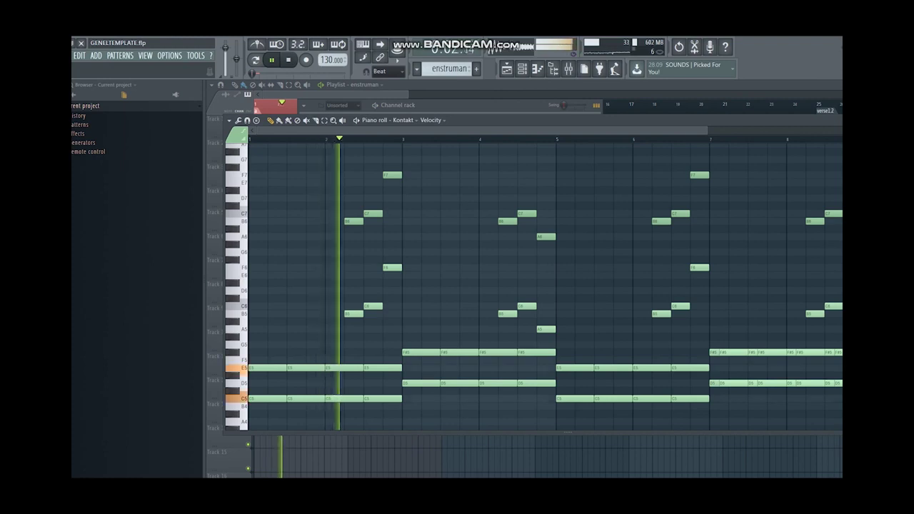
key("ctrl+a")
left_click(522, 69)
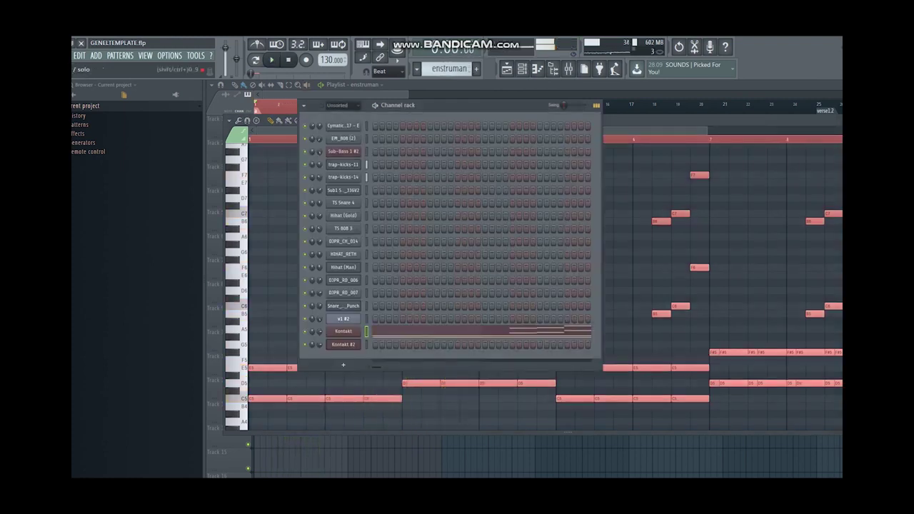
Switch to the piano1 pattern and paste the copied notes into the Kontakt #2 piano roll.
left_click(120, 56)
left_click(123, 74)
right_click(347, 344)
left_click(378, 344)
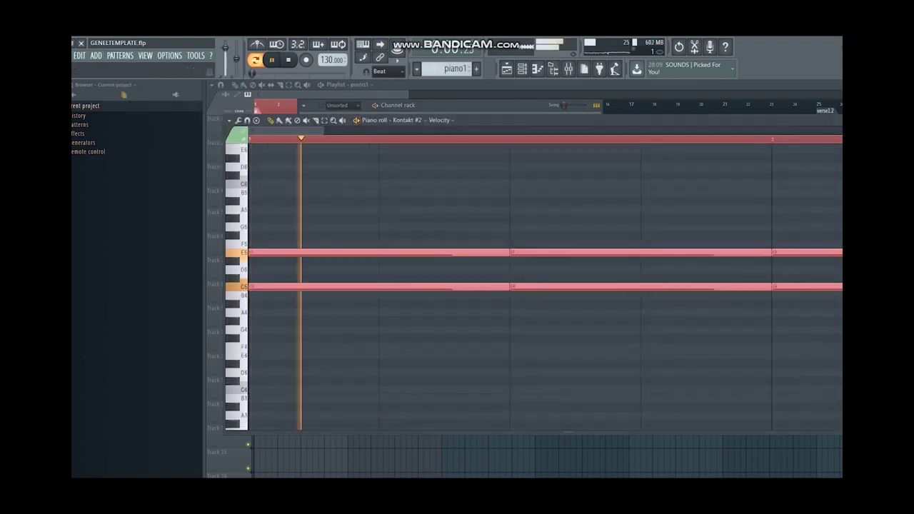
left_click_drag(323, 130, 718, 163)
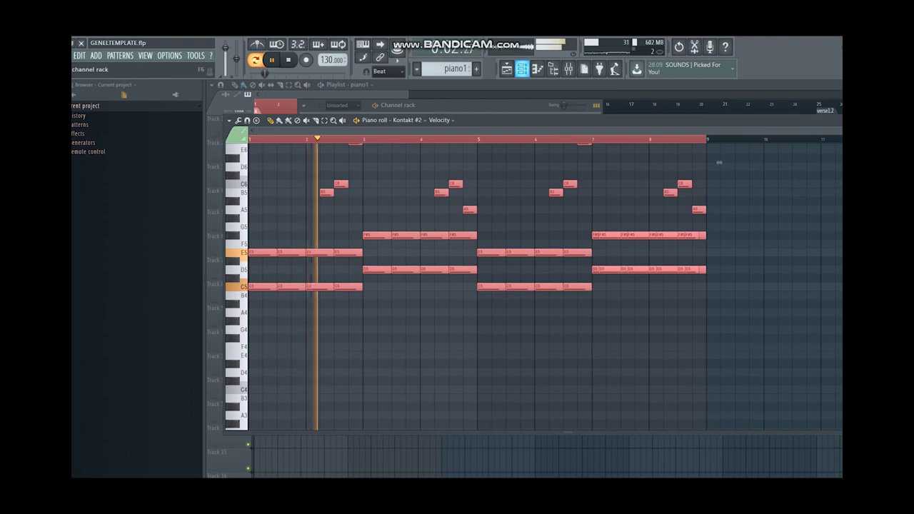
Open the Kontakt #2 plugin window and check which instruments are loaded in it.
key("F6")
left_click(343, 344)
left_click_drag(571, 146, 361, 138)
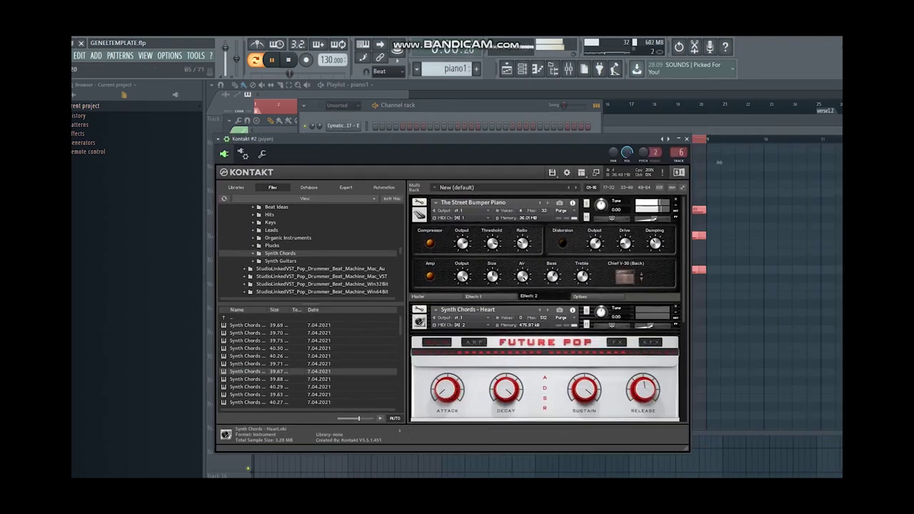
Move the piano1 clip from Track 5 to Track 4 so it starts at bar 1.
key("ctrl+z")
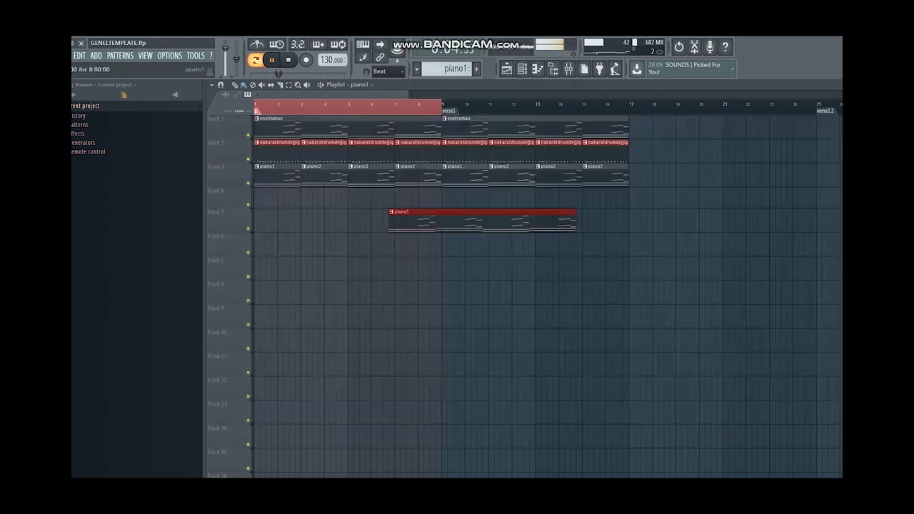
left_click_drag(395, 220, 273, 199)
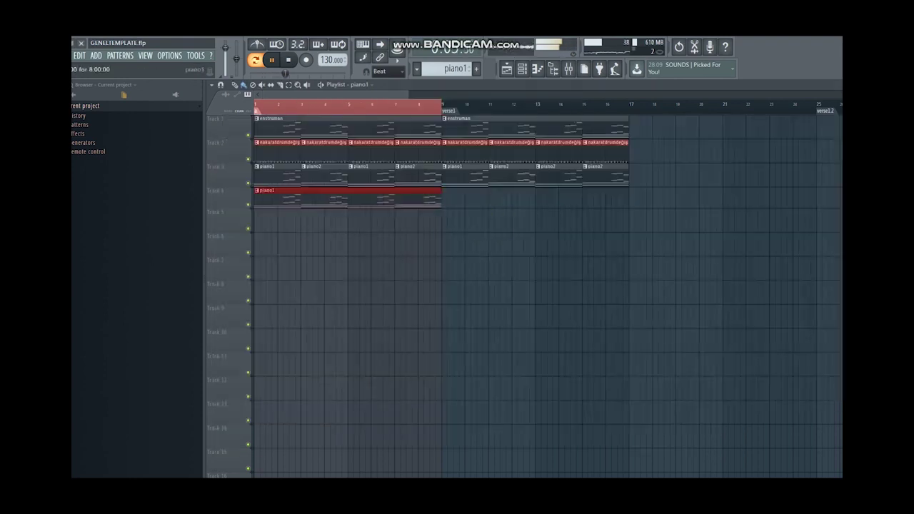
Clear the piano clips from Tracks 3 and 4 and place piano1 clips on Track 3 at bars 1 and 9.
right_click(273, 199)
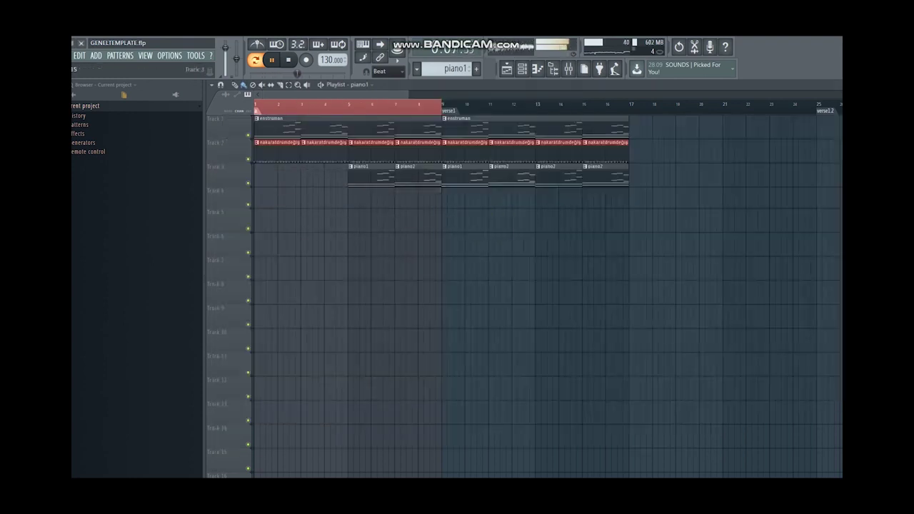
right_click(370, 176)
left_click_drag(457, 199, 269, 175)
left_click(456, 176)
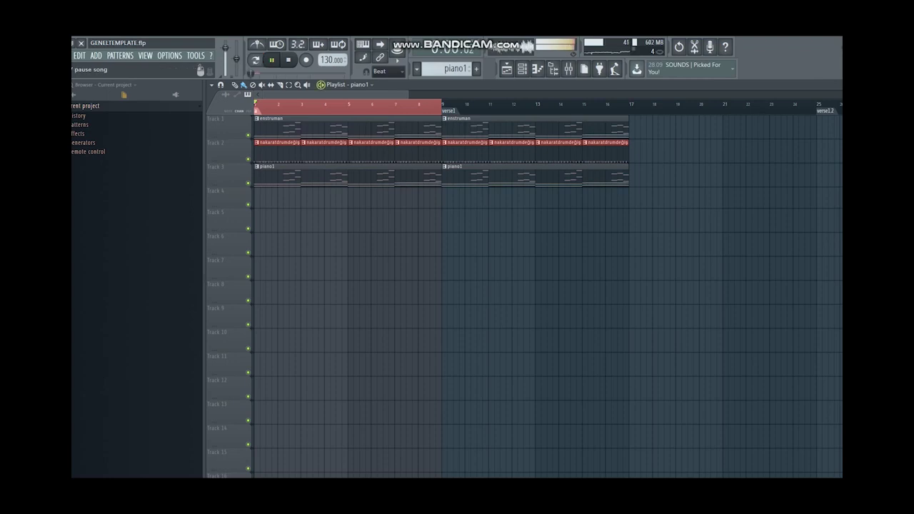
Audition the Synth Chords instruments in Kontakt #2 one after another, from Heart through to Pad Clouds.
key("F6")
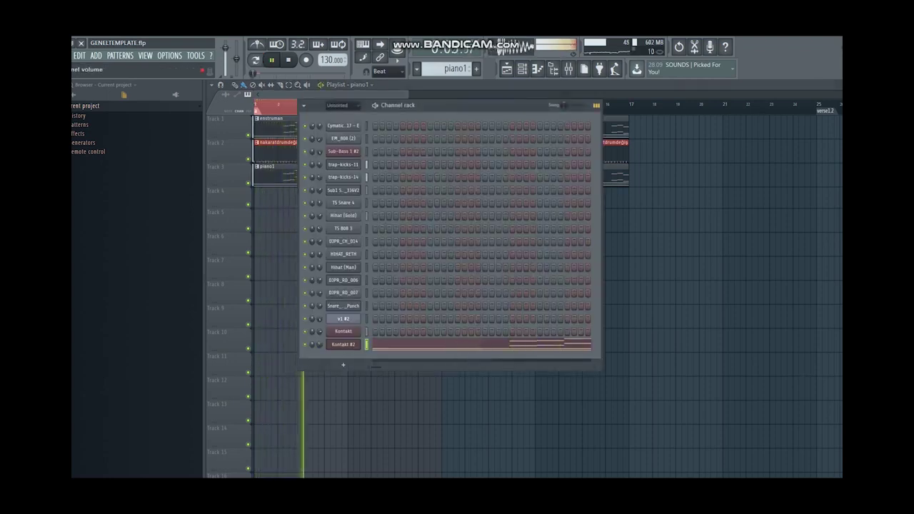
left_click(344, 344)
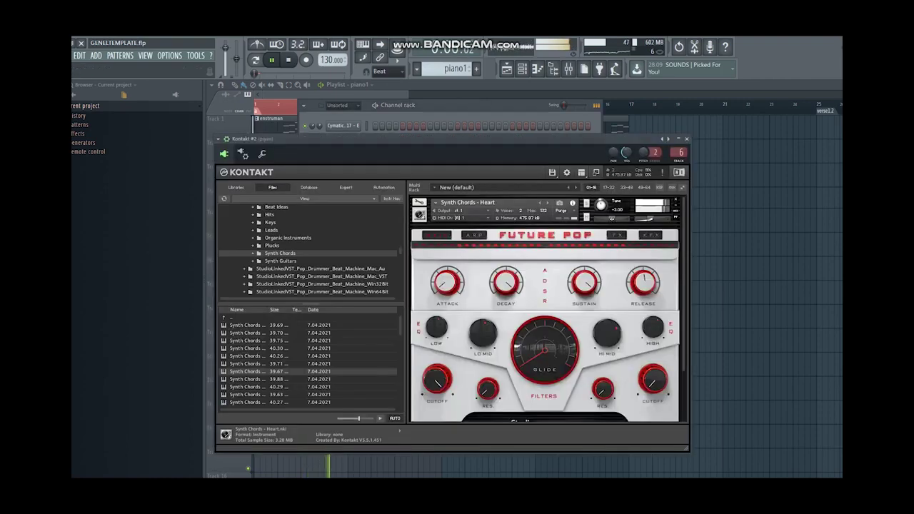
left_click(547, 203)
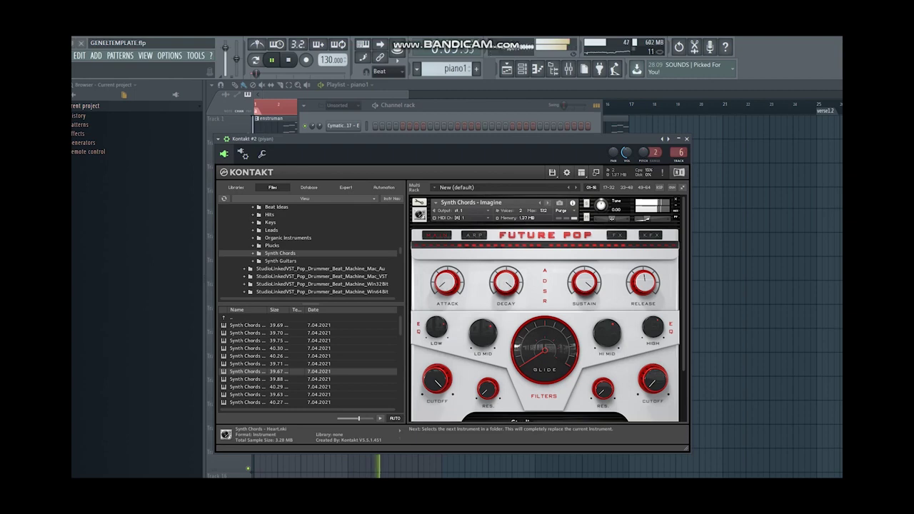
left_click(547, 203)
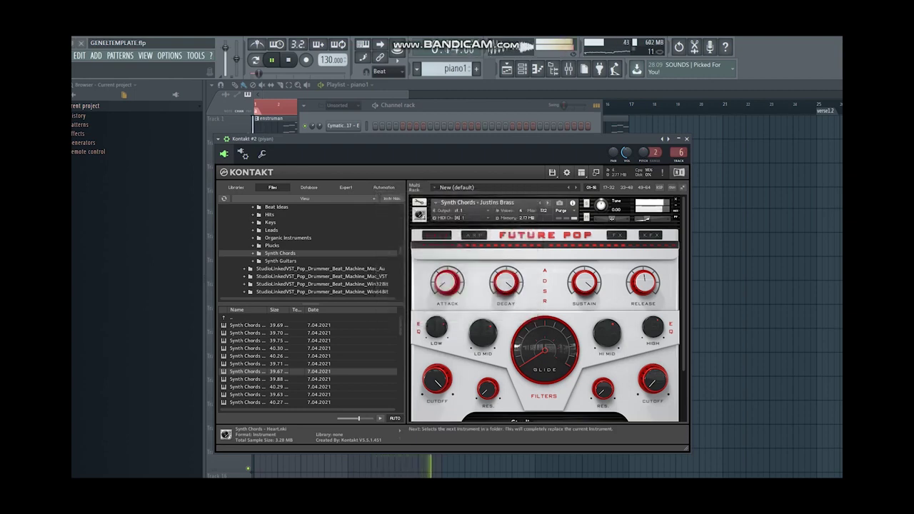
left_click(548, 203)
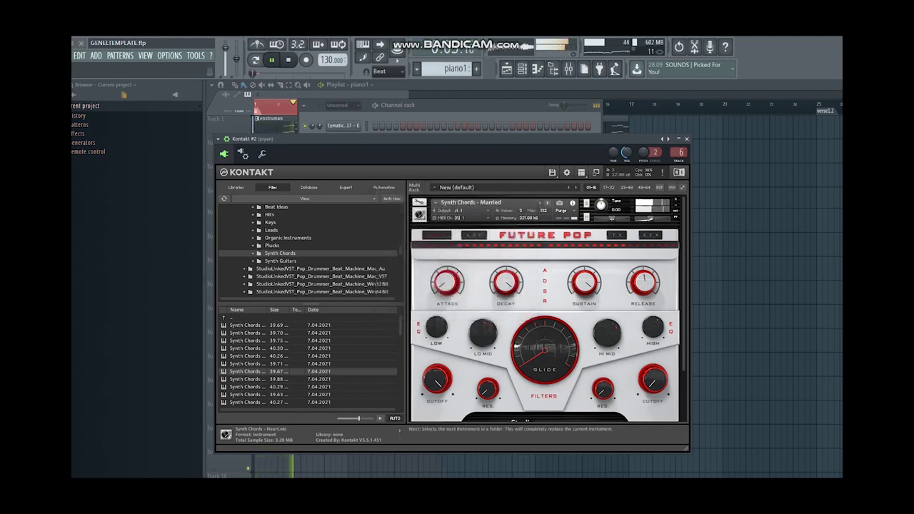
left_click(547, 203)
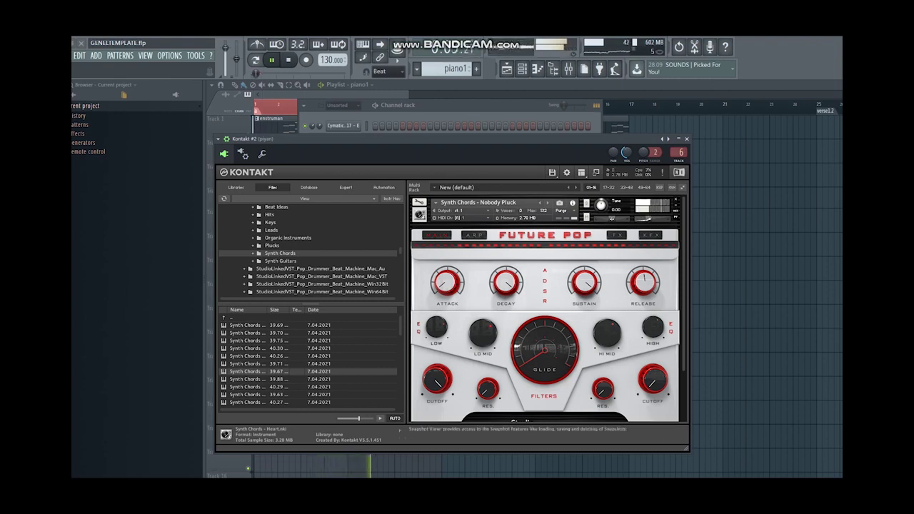
left_click(548, 202)
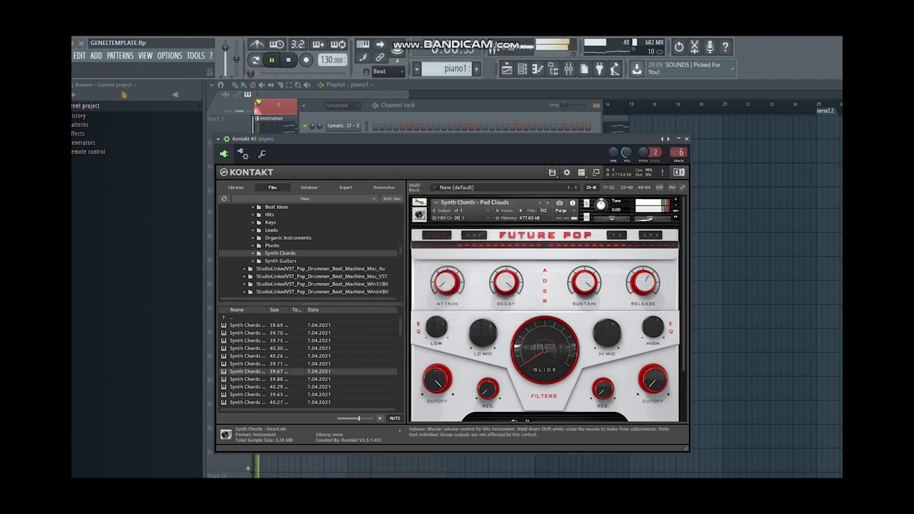
Extend the playlist time selection from bar 1 to bar 17 and reopen the Kontakt #2 plugin window.
left_click(742, 201)
left_click_drag(256, 105, 629, 105)
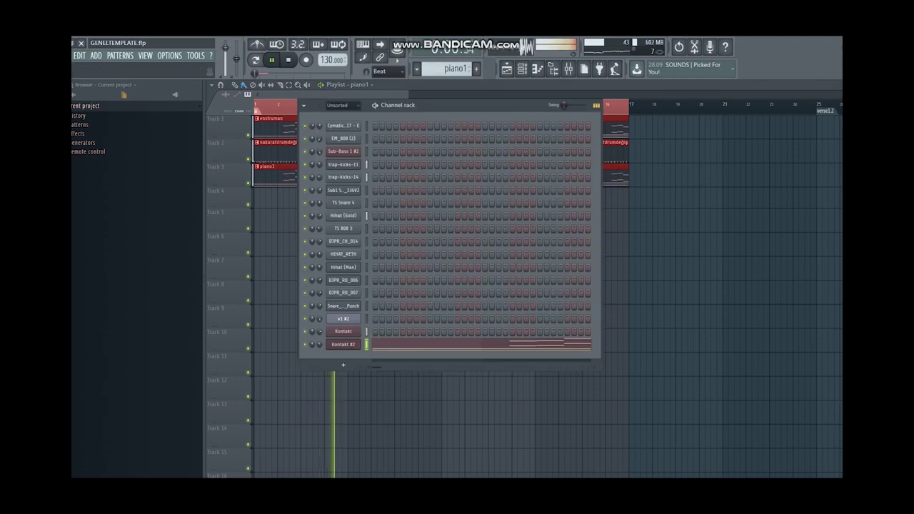
left_click(343, 344)
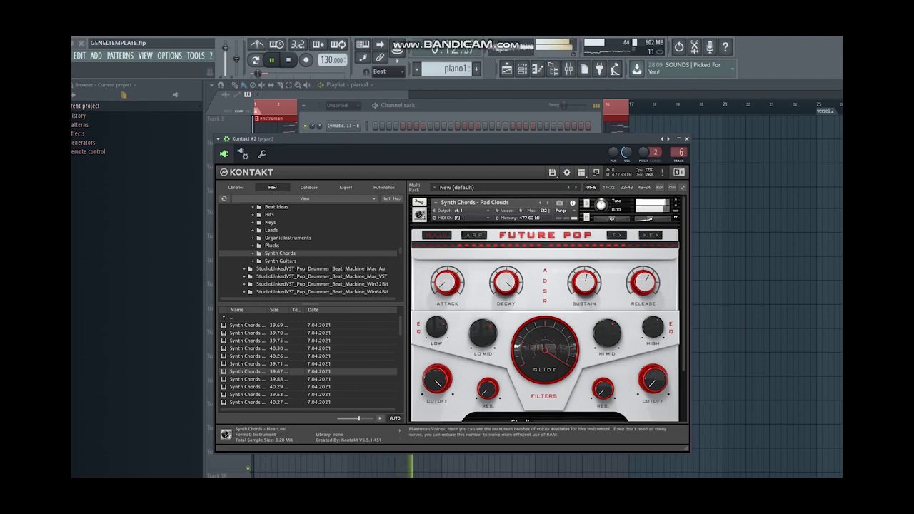
Try Synth Chords - Pad Cold, remove it from Kontakt #2 and load Arp - Never Give from the Arps folder.
left_click(547, 203)
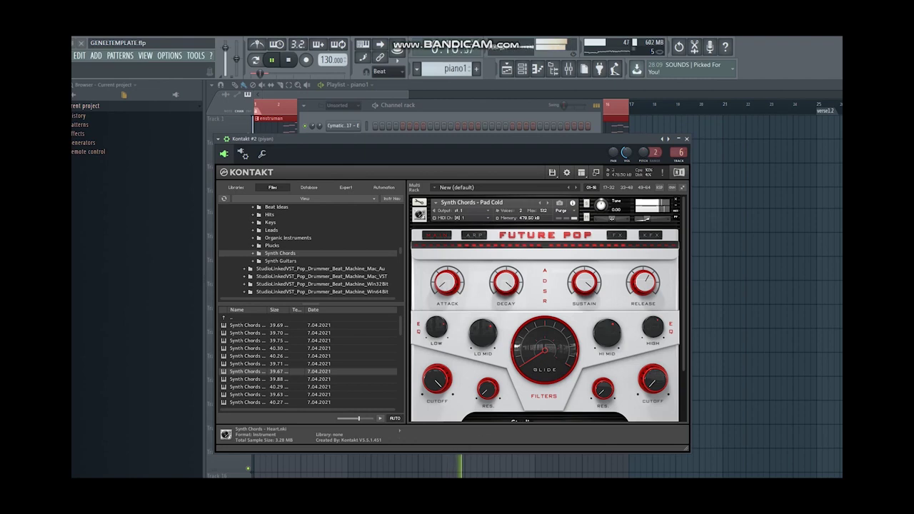
left_click(675, 200)
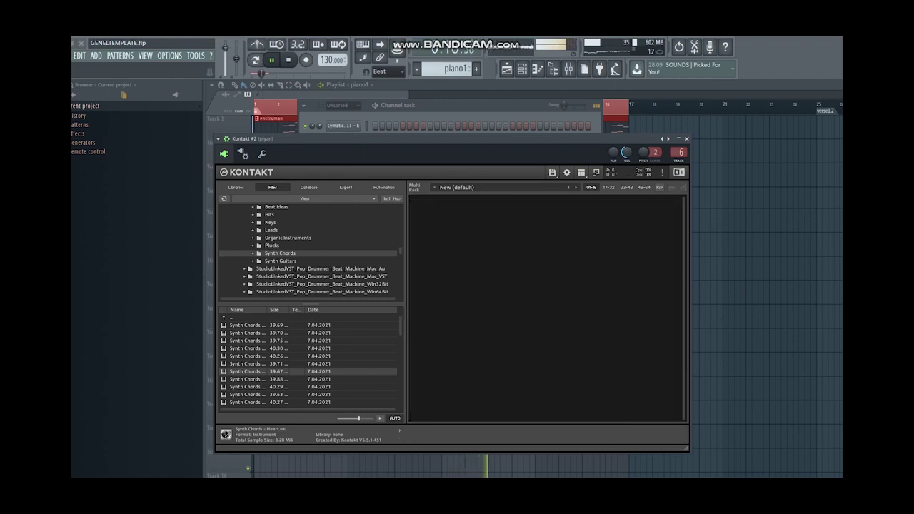
left_click(287, 238)
scroll(286, 243, "up", 3)
left_click(271, 245)
left_click(276, 230)
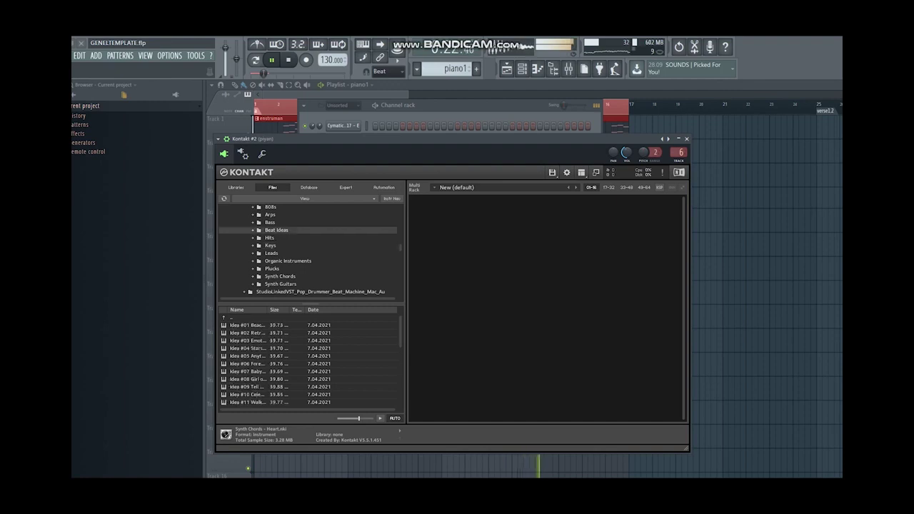
left_click(270, 222)
scroll(269, 223, "up", 2)
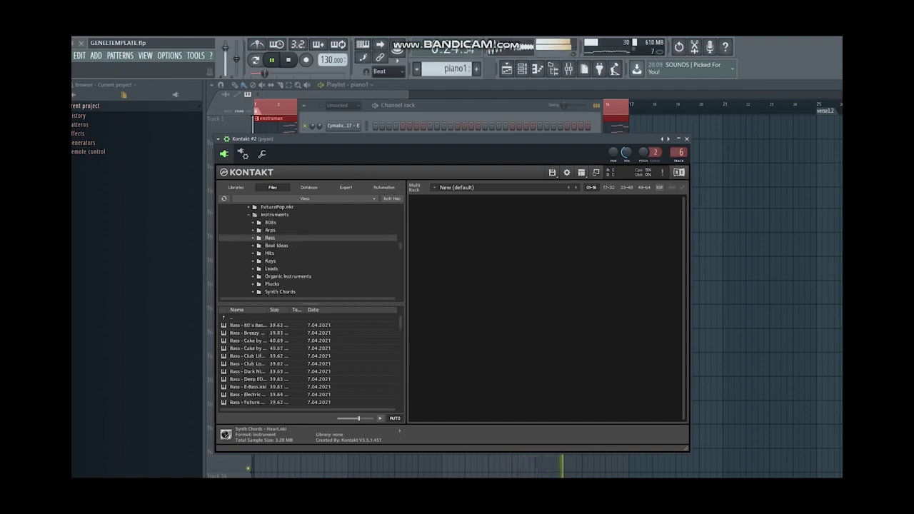
left_click(270, 222)
left_click(271, 230)
double_click(249, 356)
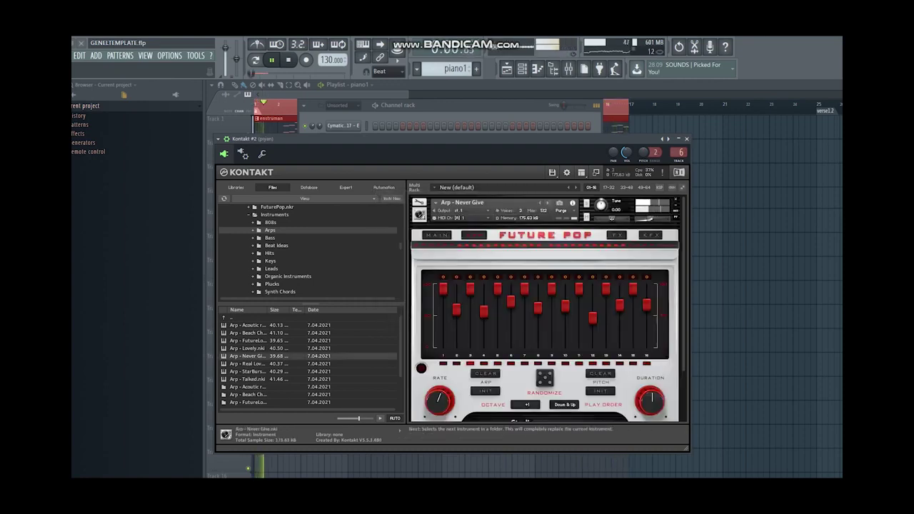
Audition the following Arps instruments in Kontakt #2, from Real Love through to Acoutic repeat.
left_click(547, 202)
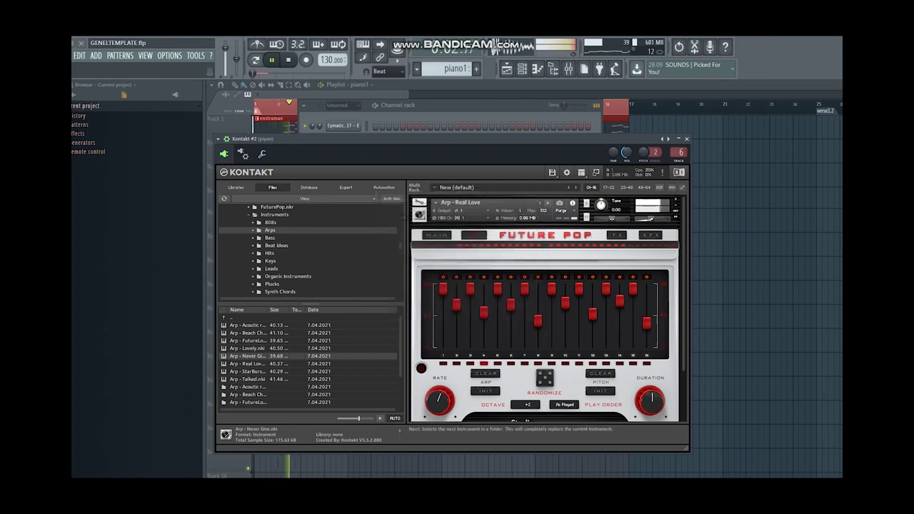
left_click(548, 203)
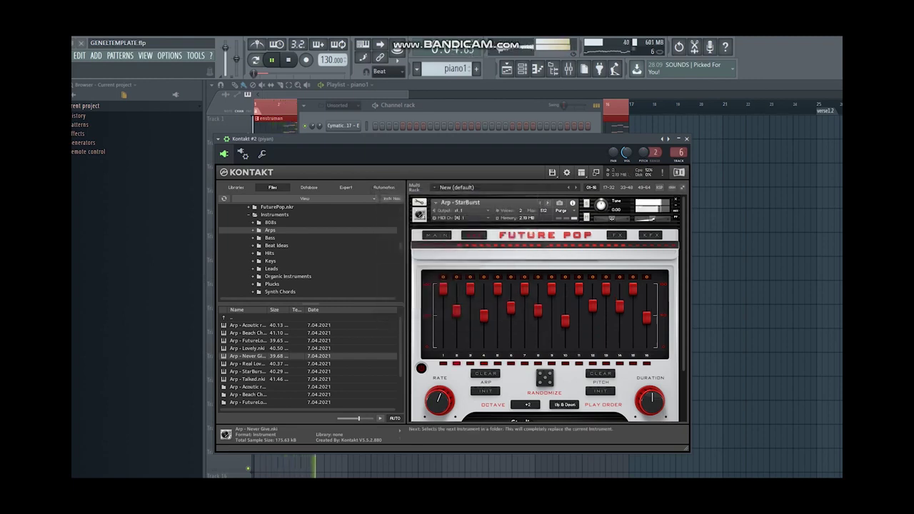
left_click(548, 203)
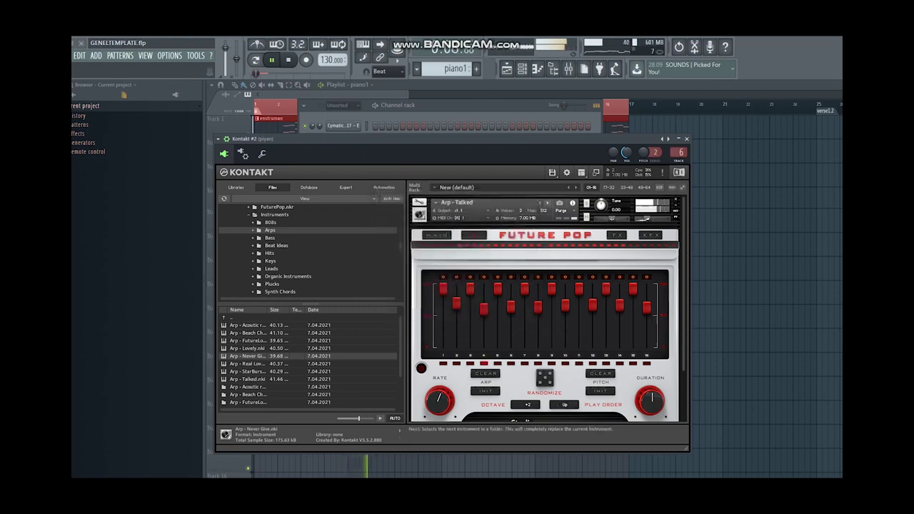
left_click(547, 202)
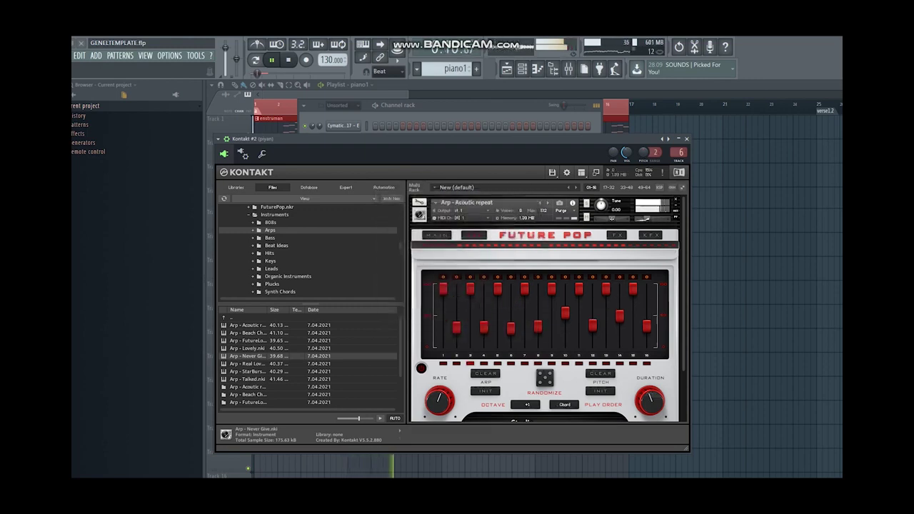
key("alt+Tab")
key("alt+Tab")
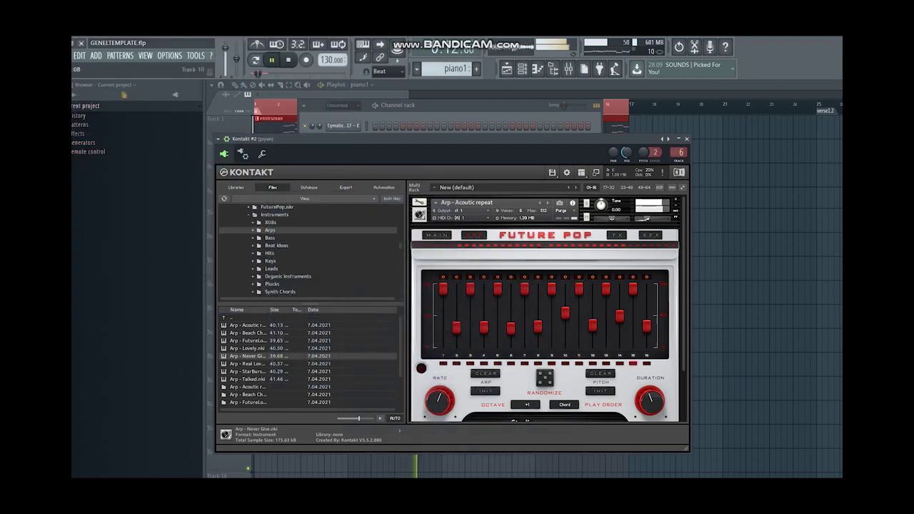
Replace the arp instrument in Kontakt #2 with Hit - Pop Impact from the Hits folder.
left_click(675, 200)
left_click(276, 246)
left_click(269, 253)
double_click(247, 333)
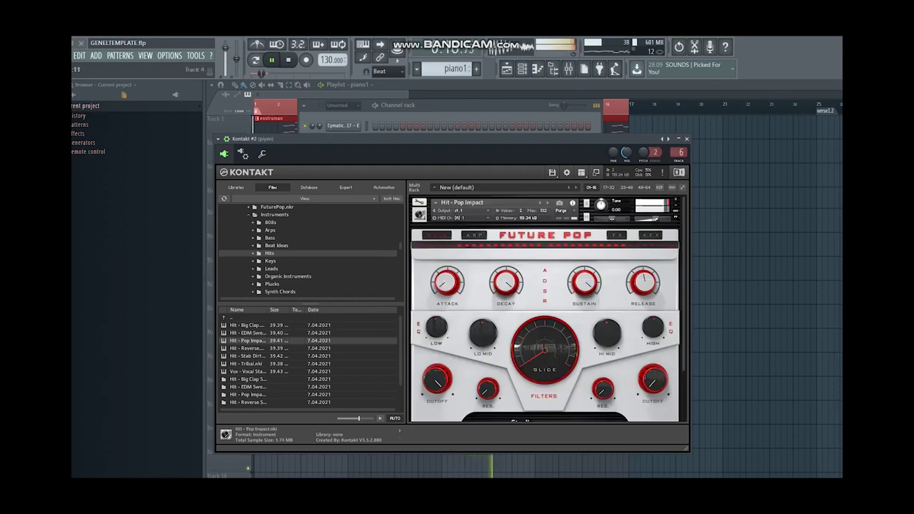
Replace the hit instrument with Lead - Freedom from the Leads folder and step through the leads to Lead - Mix.
left_click(675, 200)
left_click(271, 270)
double_click(247, 341)
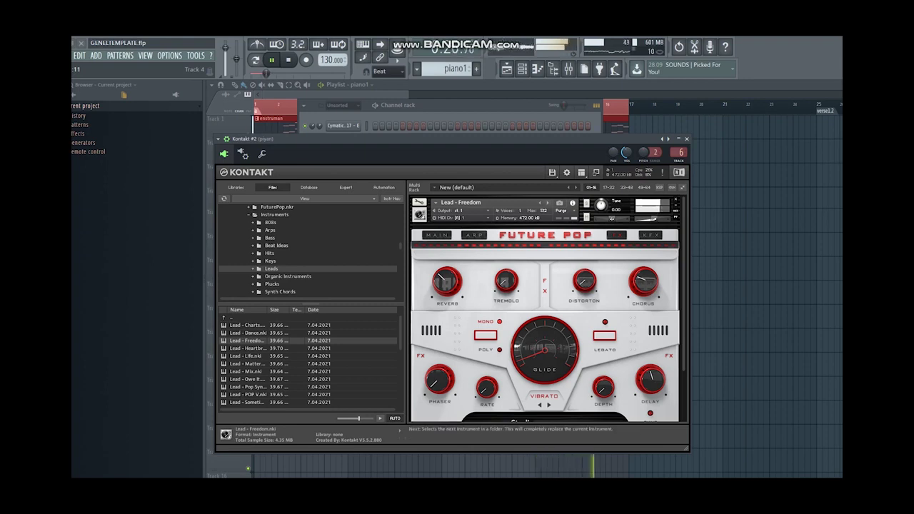
left_click(547, 203)
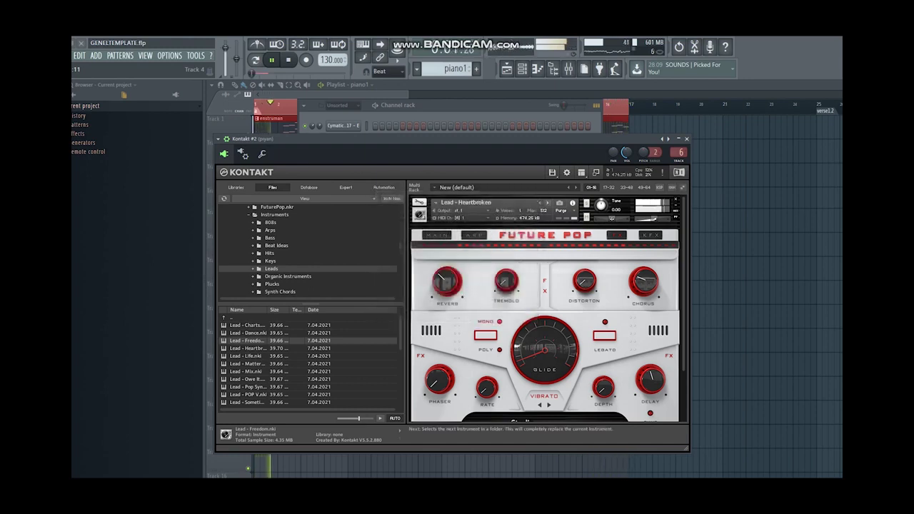
left_click(548, 203)
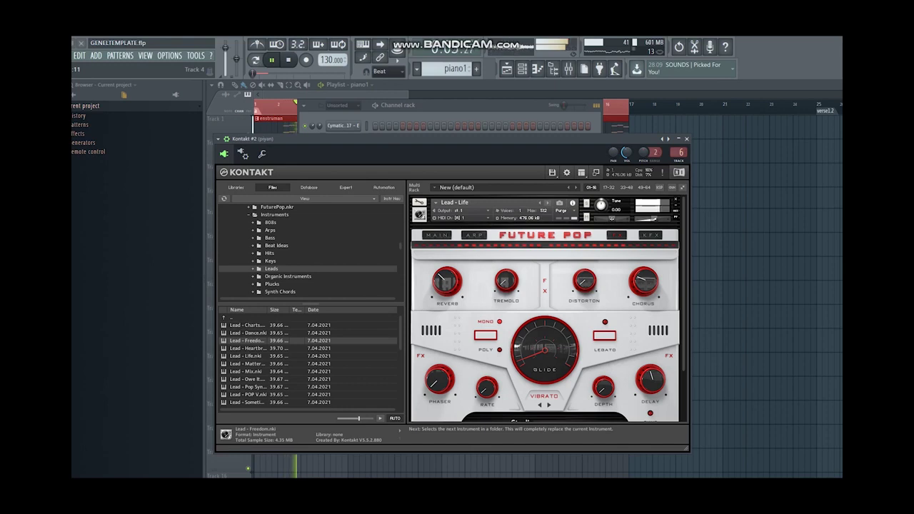
left_click(547, 203)
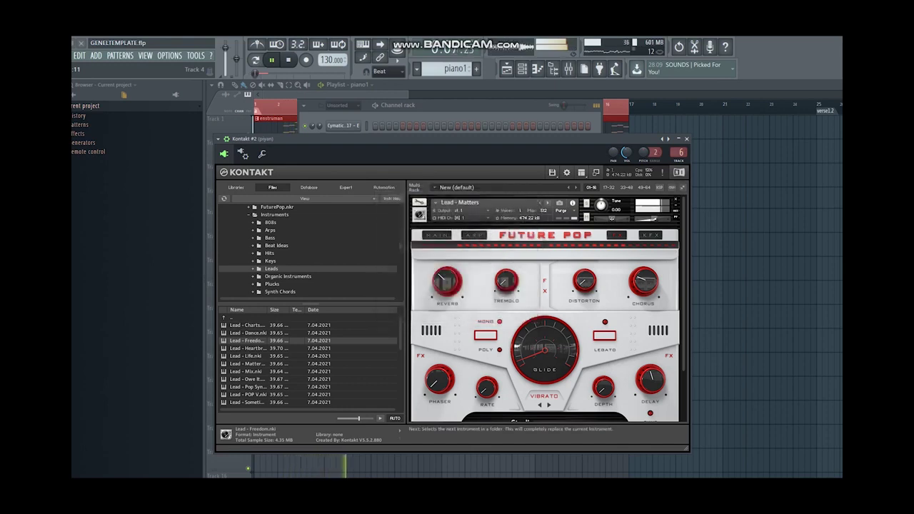
left_click(547, 203)
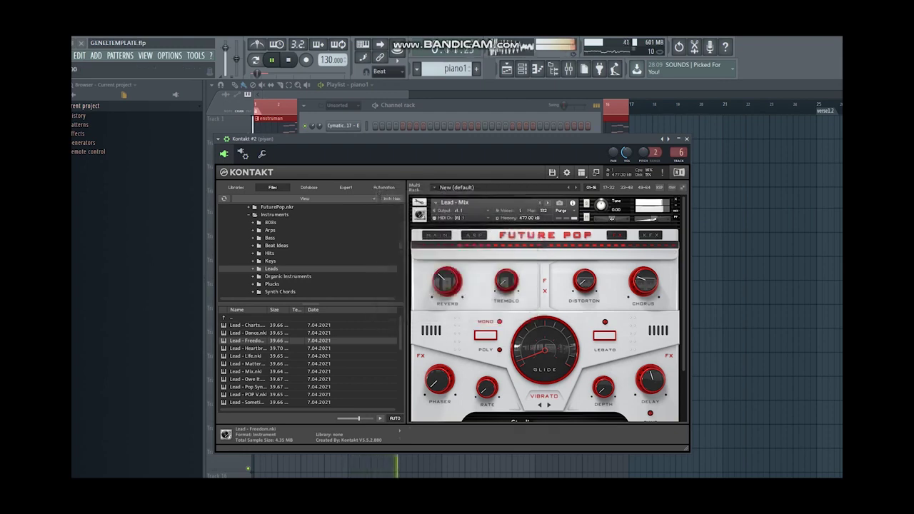
Try all Kontakt #2 piano roll notes one octave lower, then transpose them back up one octave.
left_click(485, 106)
right_click(360, 341)
left_click(371, 344)
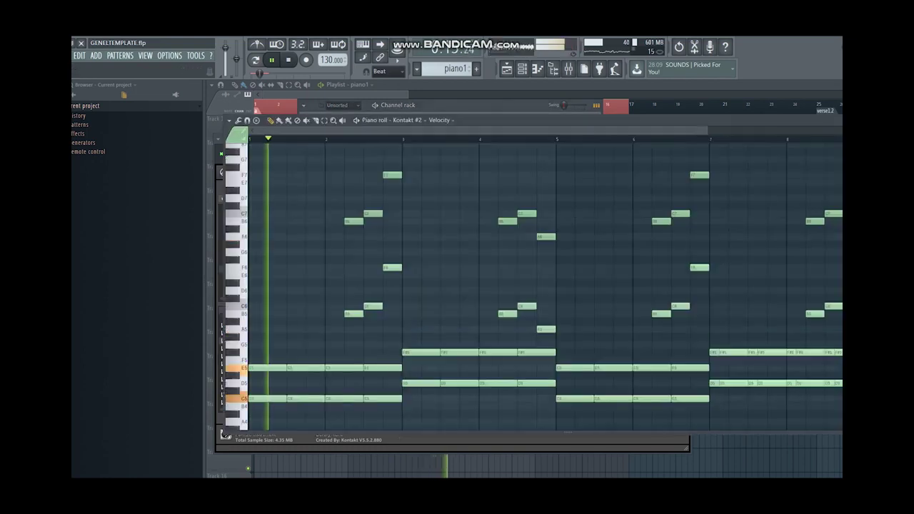
key("ctrl+a")
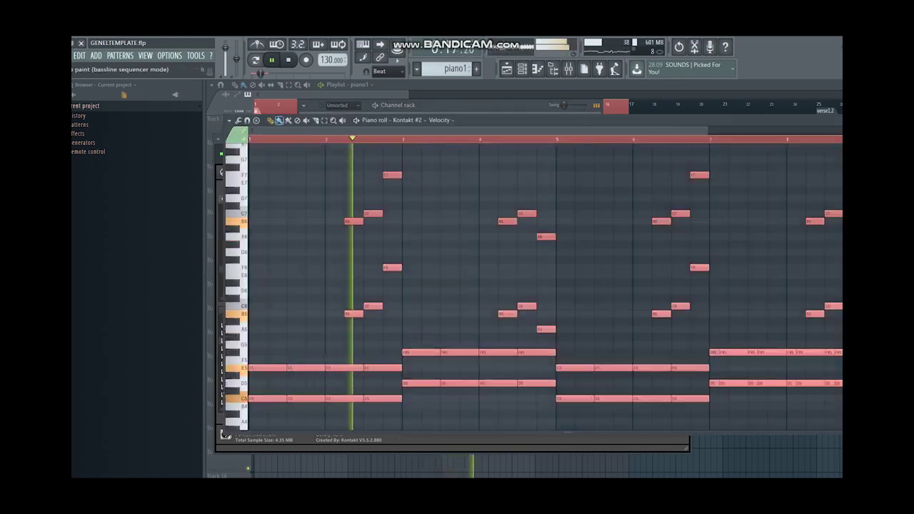
left_click_drag(272, 398, 272, 335)
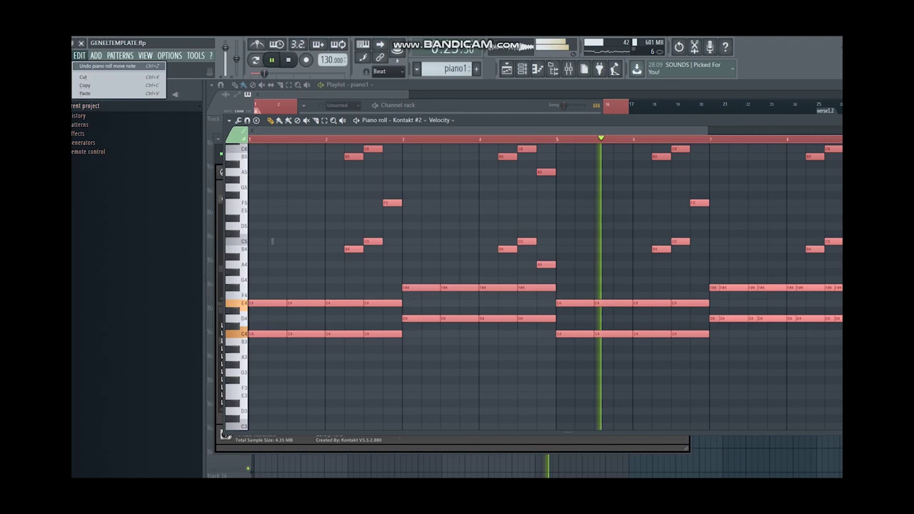
key("ctrl+Up")
Reopen the Kontakt #2 plugin window and step through Lead - Owe It to Lead - Pop Synth.
left_click(522, 68)
left_click(343, 345)
left_click(344, 344)
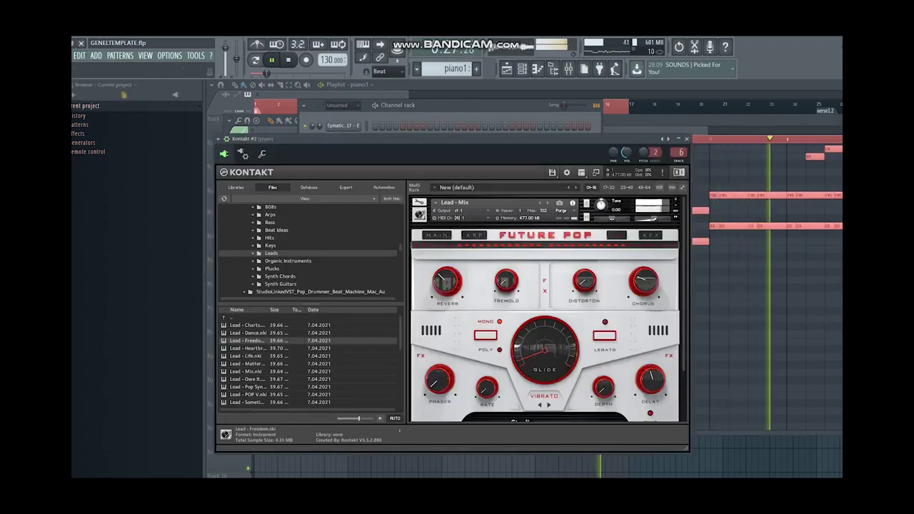
left_click(547, 202)
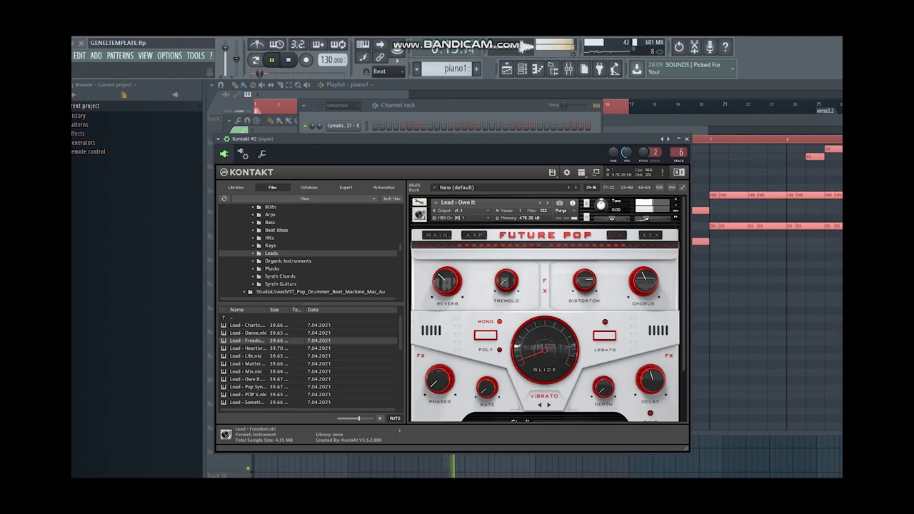
left_click(547, 203)
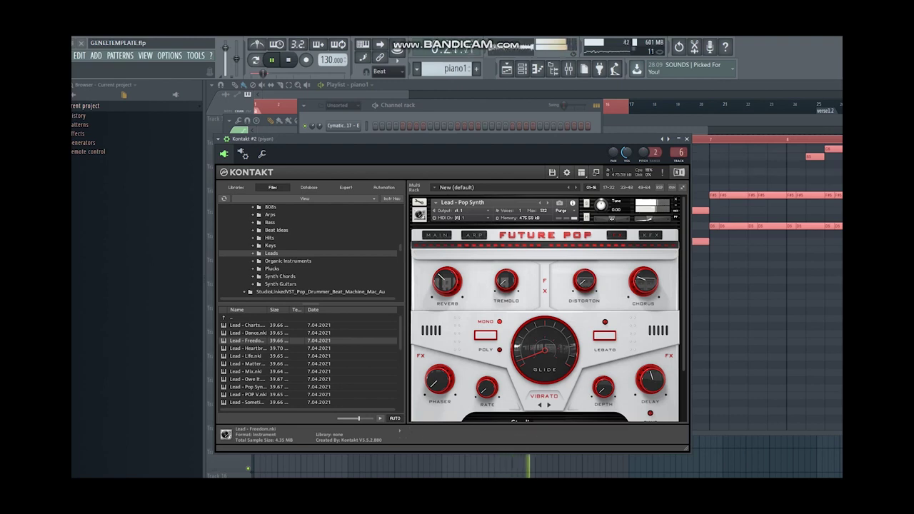
left_click(507, 68)
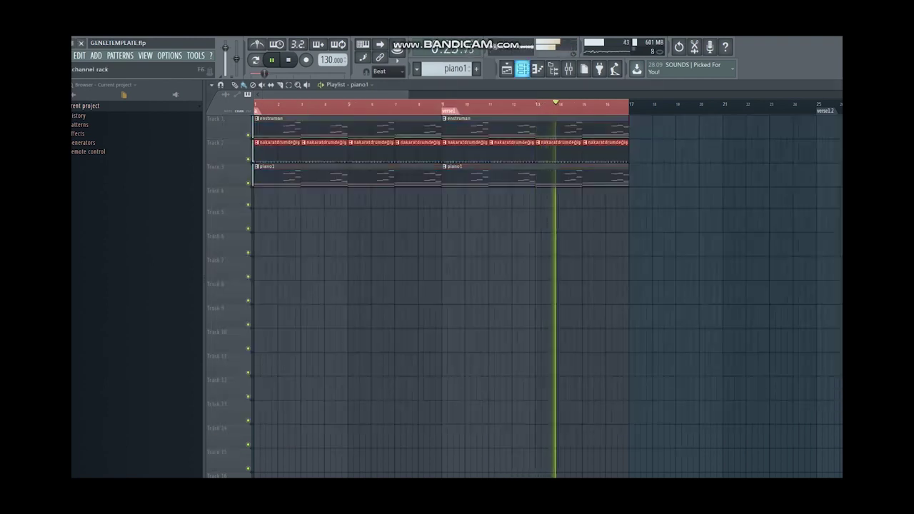
left_click(523, 69)
right_click(359, 343)
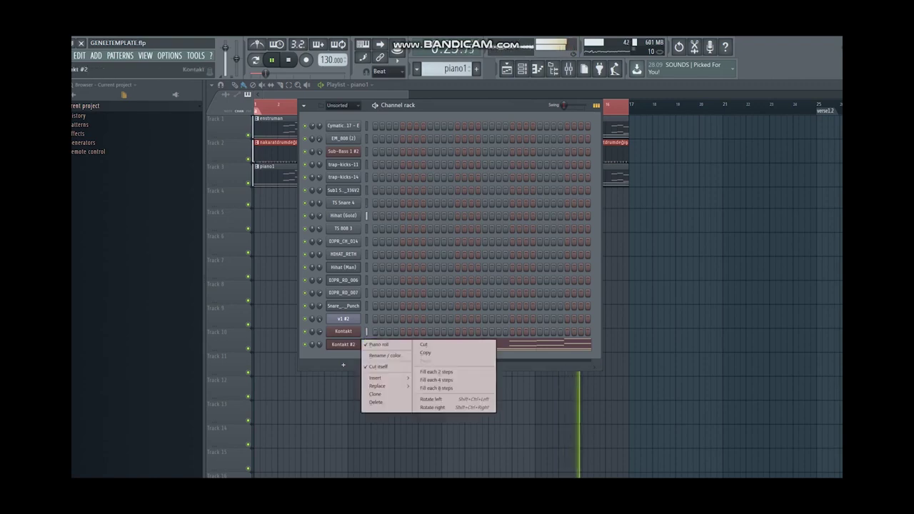
left_click(375, 394)
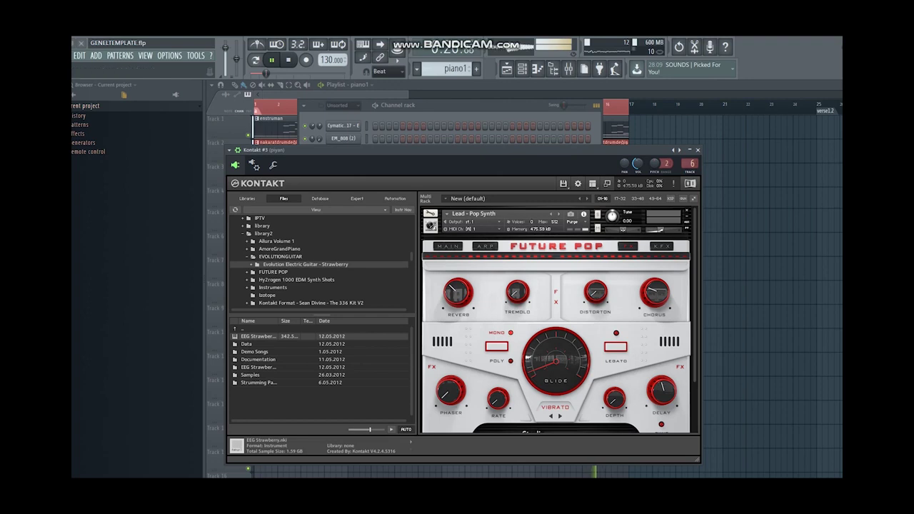
left_click(697, 150)
right_click(360, 354)
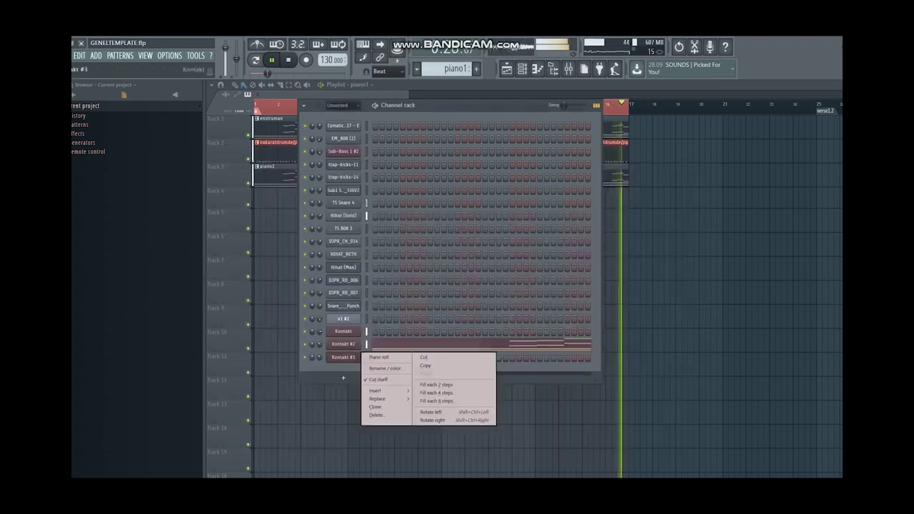
left_click(383, 415)
left_click(498, 284)
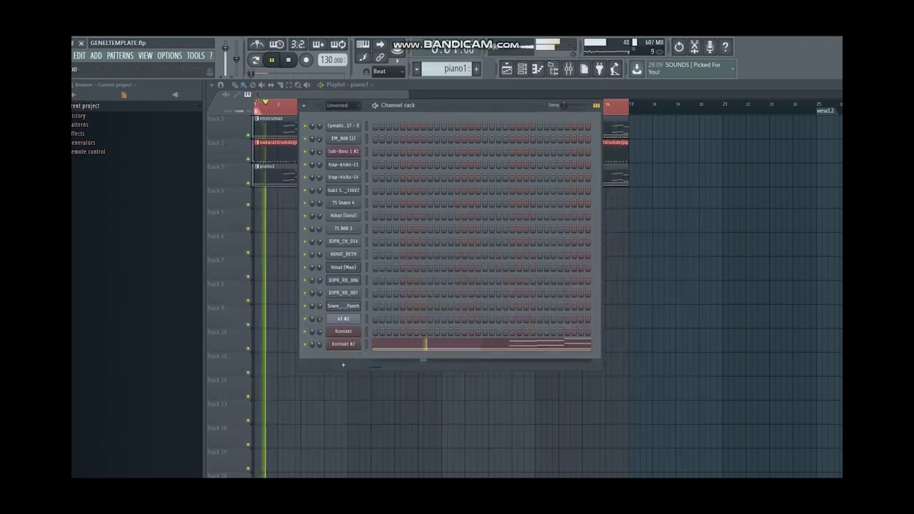
Clone the original Kontakt channel and remove The Street Bumper Piano instrument from the clone.
right_click(360, 328)
left_click(382, 381)
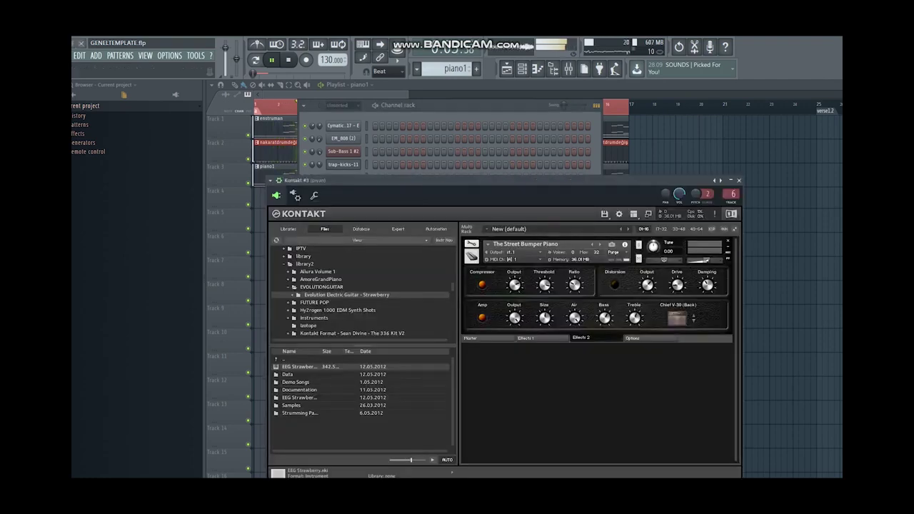
left_click(727, 241)
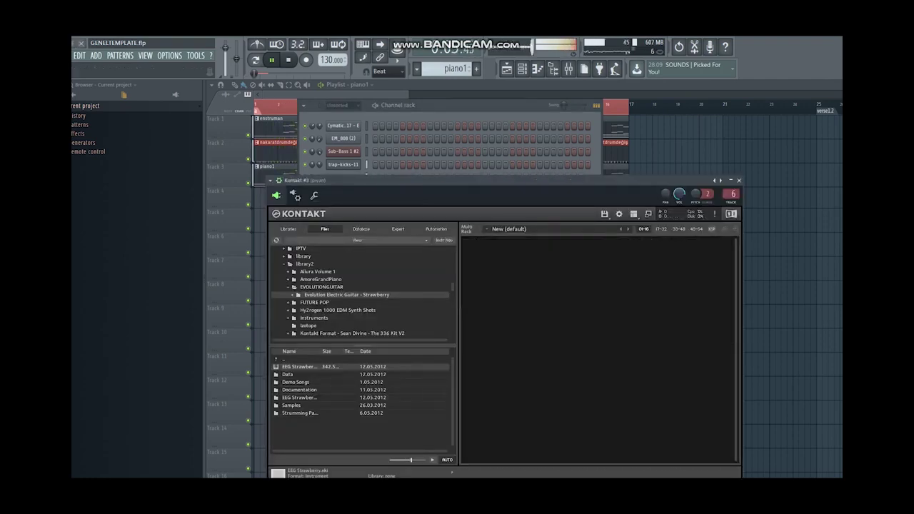
Look through the library2 folders, including the Instruments folder of Allura Volume 1, for an instrument for Kontakt #3.
left_click(288, 287)
scroll(314, 302, "down", 1)
left_click(314, 302)
scroll(314, 303, "down", 4)
scroll(361, 291, "down", 3)
left_click(311, 310)
scroll(311, 310, "up", 3)
scroll(311, 310, "down", 5)
scroll(361, 291, "up", 5)
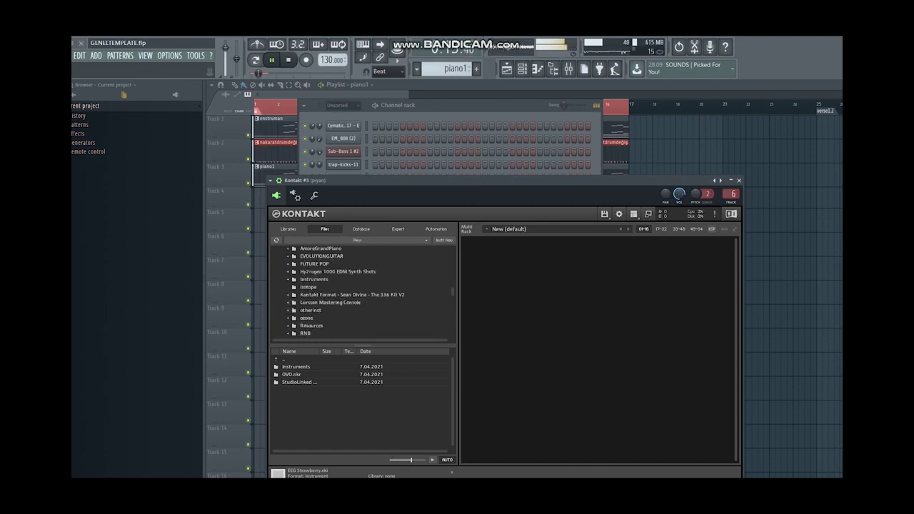
left_click(318, 256)
double_click(295, 375)
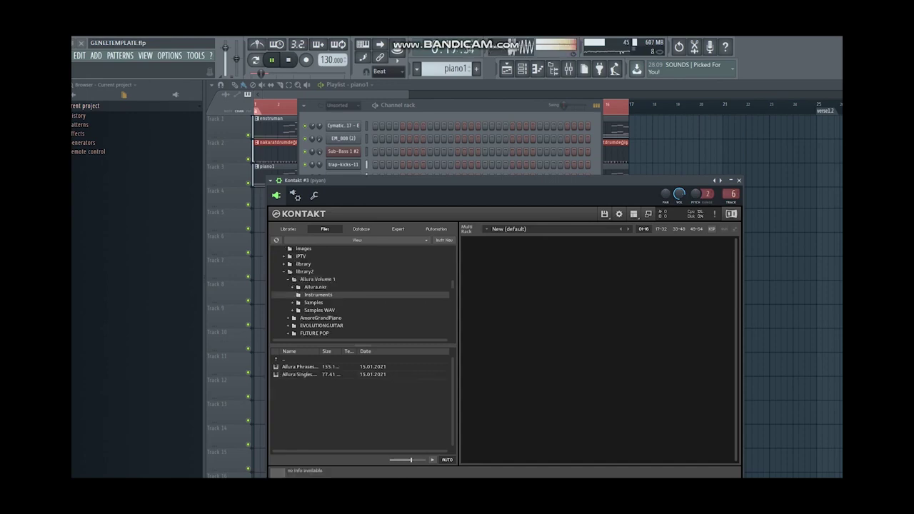
Load Amore Grand Piano v2 from the AmoreGrandPiano folder into Kontakt #3.
scroll(361, 292, "up", 5)
scroll(361, 293, "down", 5)
scroll(322, 310, "down", 1)
left_click(320, 310)
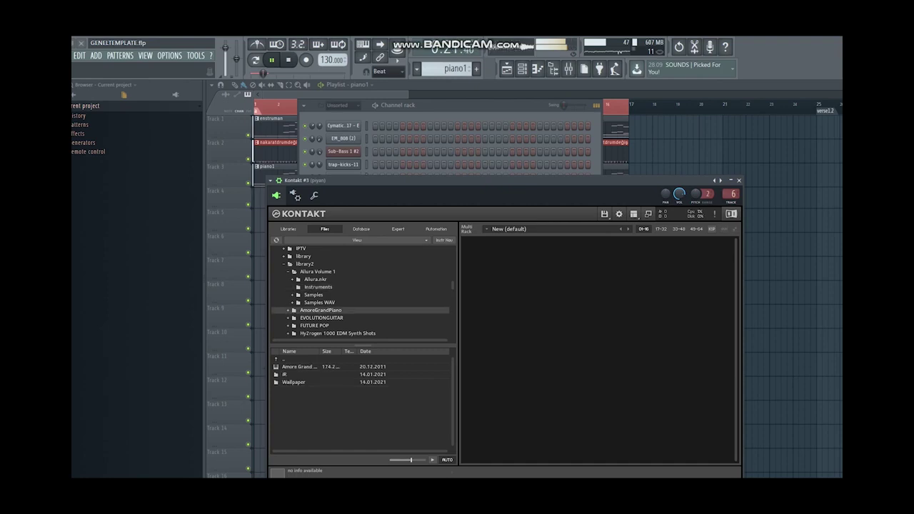
double_click(299, 367)
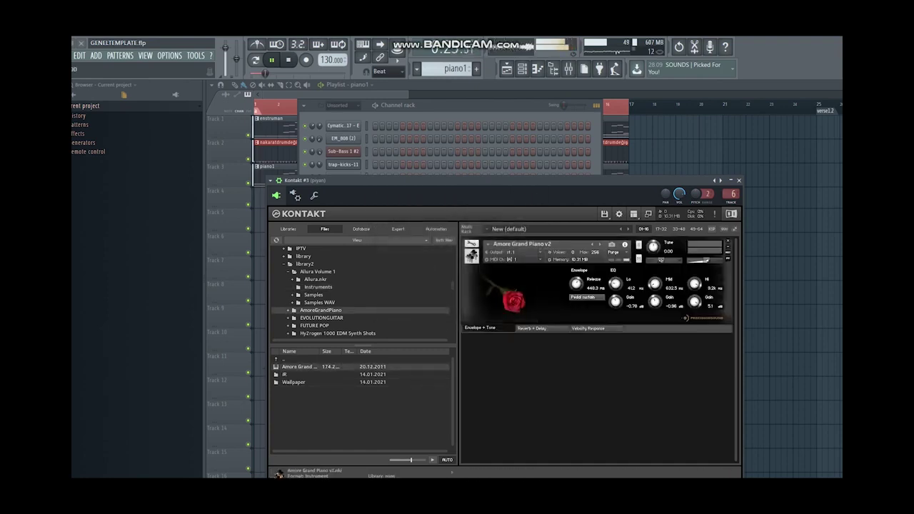
Copy all notes of the Kontakt channel from the enstruman pattern's piano roll.
left_click(457, 105)
left_click(275, 127)
double_click(276, 127)
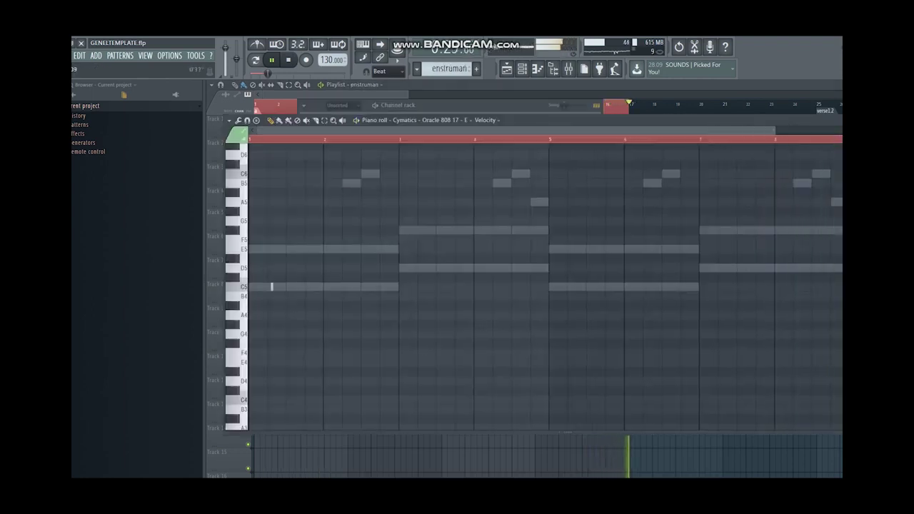
scroll(700, 286, "down", 2)
key("F6")
right_click(343, 332)
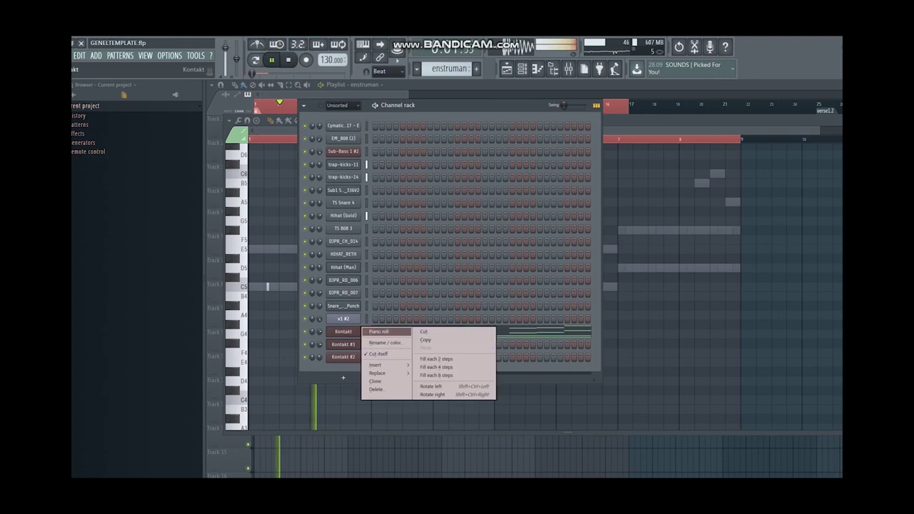
left_click(378, 331)
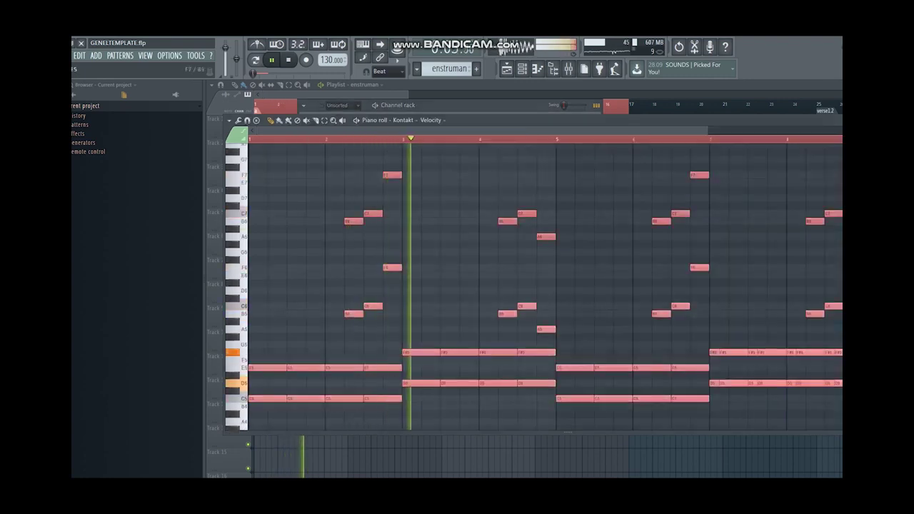
left_click(507, 68)
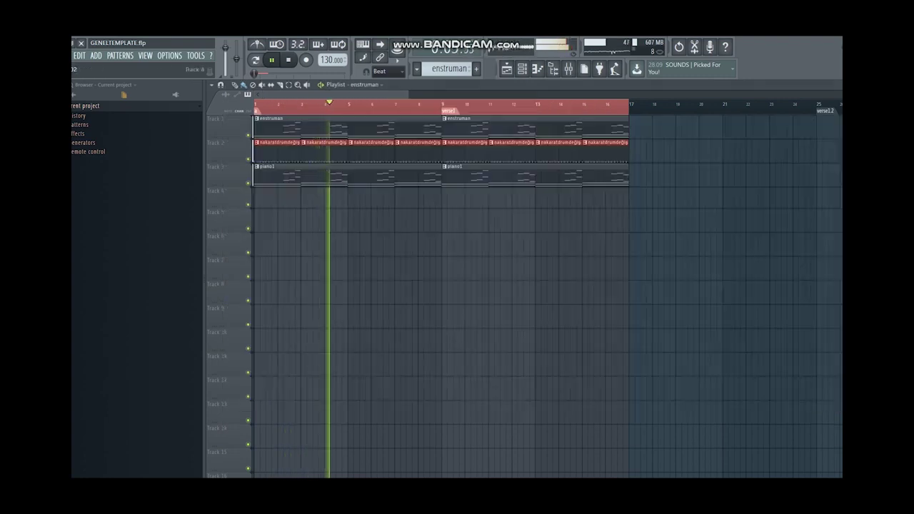
Switch to the enstruman #2 pattern and paste the copied notes into Kontakt #3's piano roll.
key("F6")
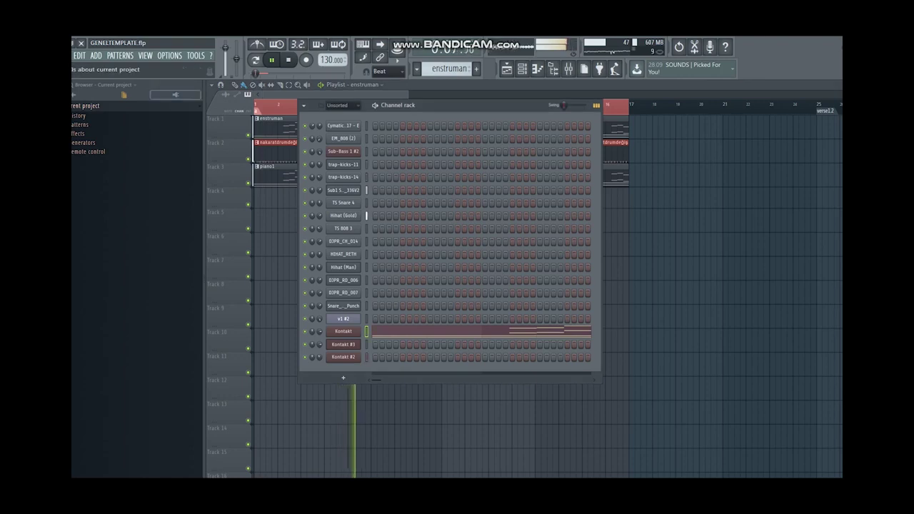
left_click(120, 56)
left_click(128, 83)
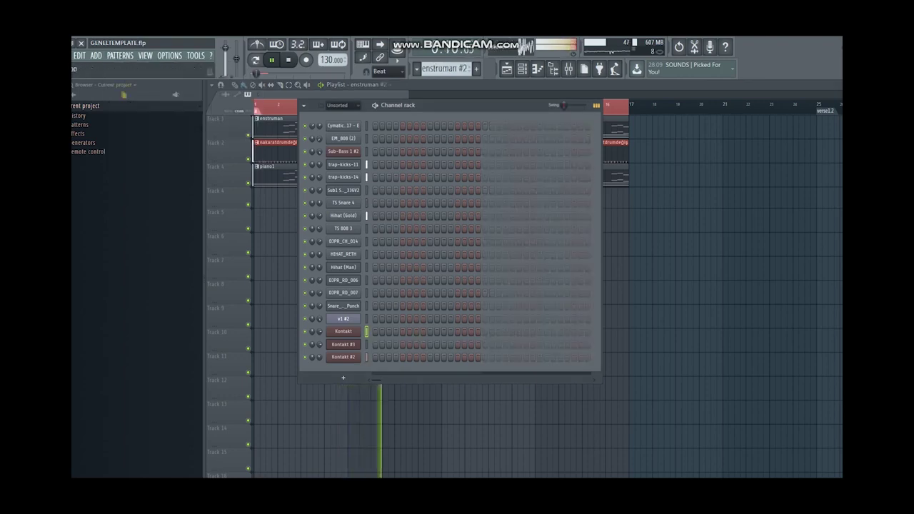
right_click(356, 344)
left_click(376, 347)
key("ctrl+v")
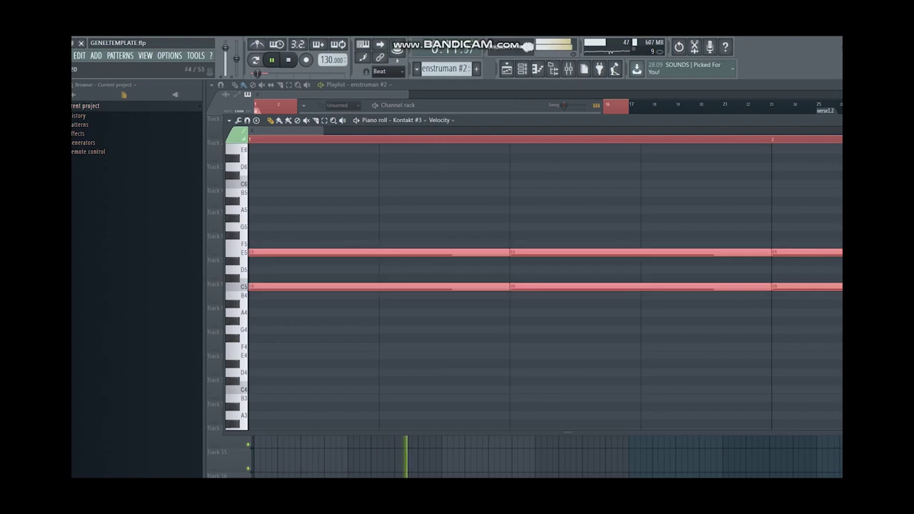
Play the enstruman #2 pattern alone and inspect the Amore Grand Piano's velocity response page and the Kontakt #3 piano roll notes.
key("l")
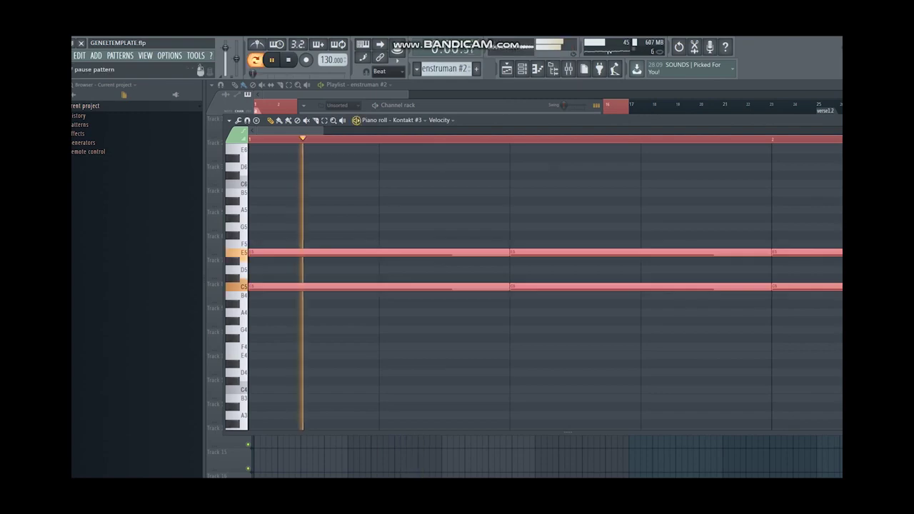
left_click(522, 69)
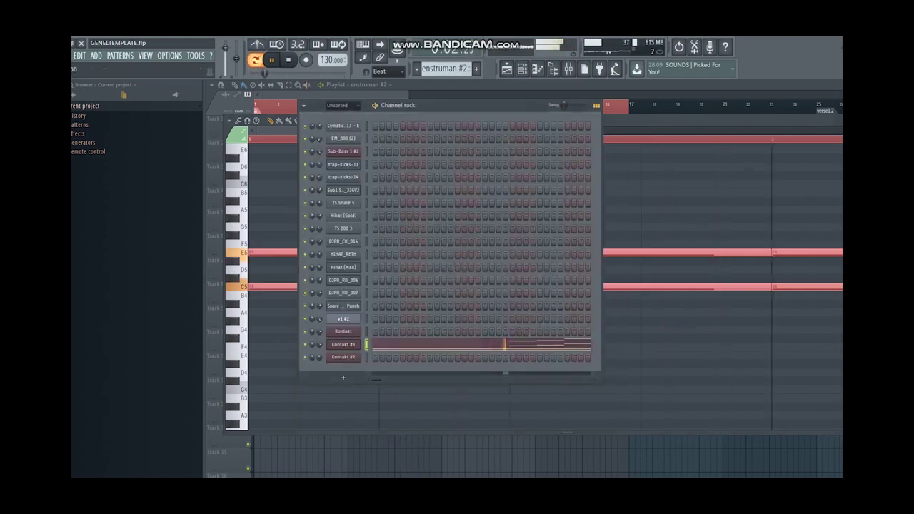
left_click(344, 344)
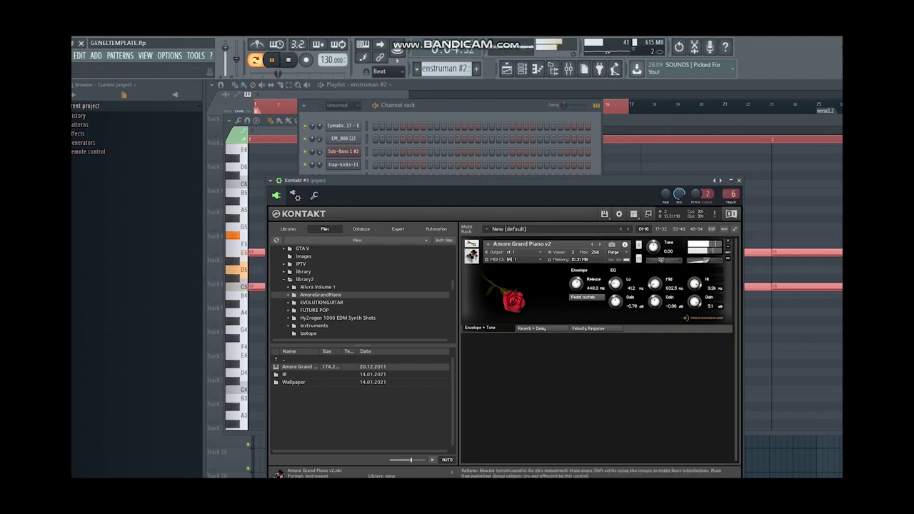
left_click(589, 328)
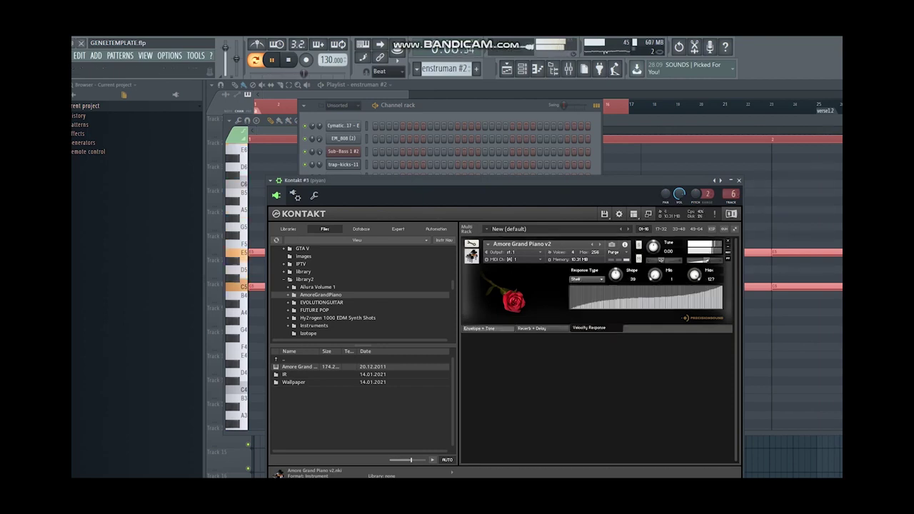
left_click(481, 328)
left_click(450, 105)
right_click(343, 344)
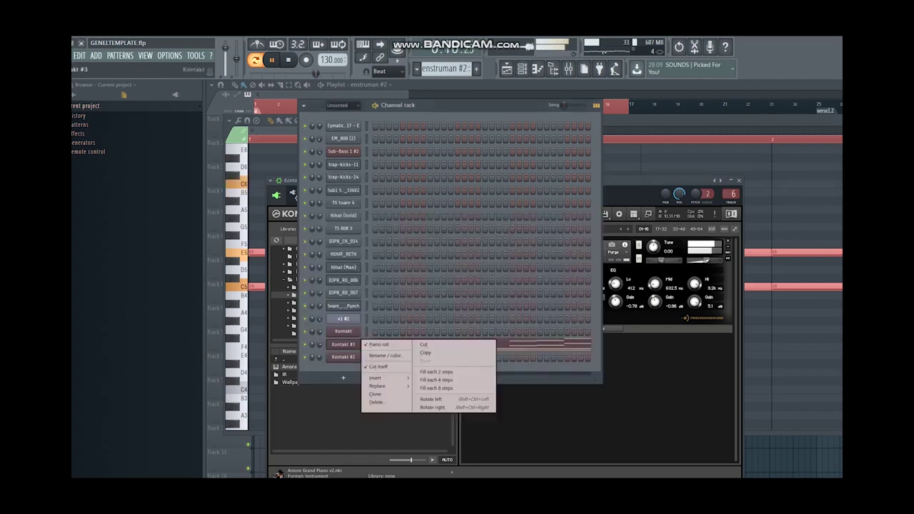
left_click(380, 345)
right_click(344, 344)
left_click(380, 345)
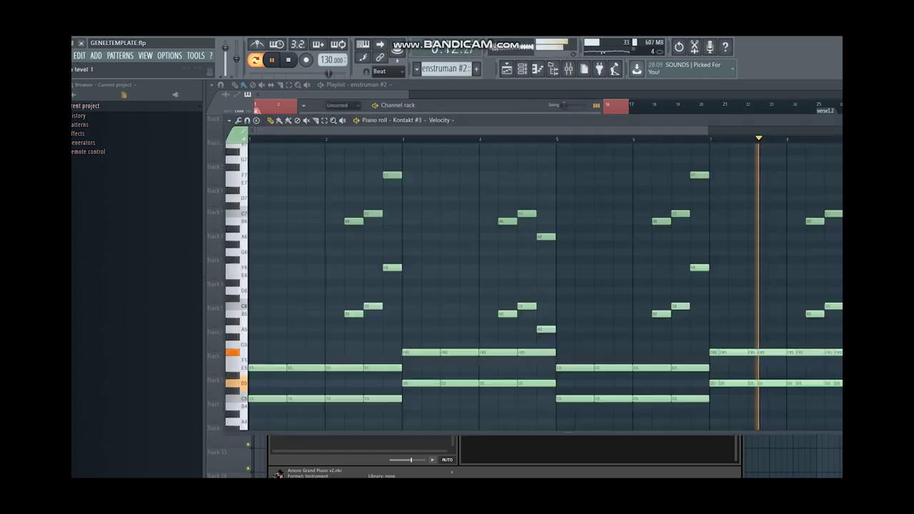
Place enstruman #2 clips on playlist Track 4 at bars 1 and 9, and switch playback to song mode.
left_click(506, 68)
left_click_drag(298, 220, 257, 201)
left_click(255, 60)
left_click_drag(474, 201, 445, 201)
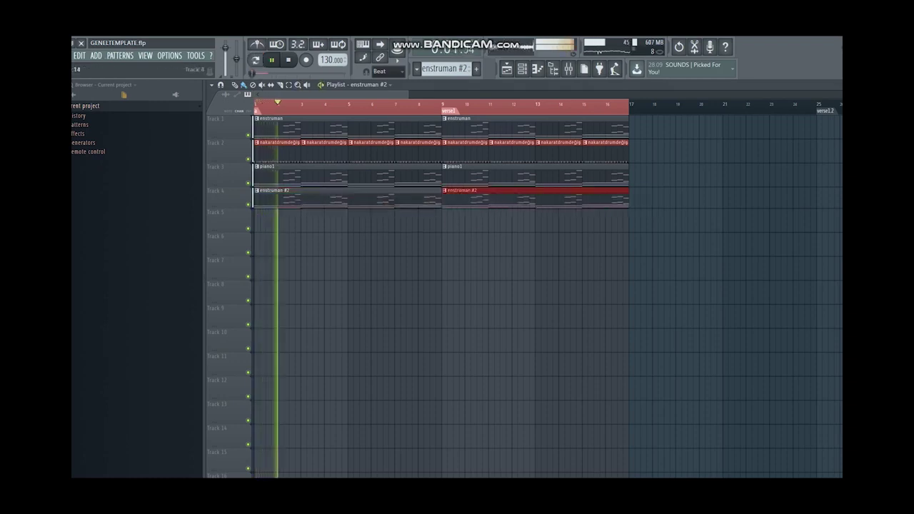
Listen to the song with playlist Track 1 muted, then unmute the track.
key("F6")
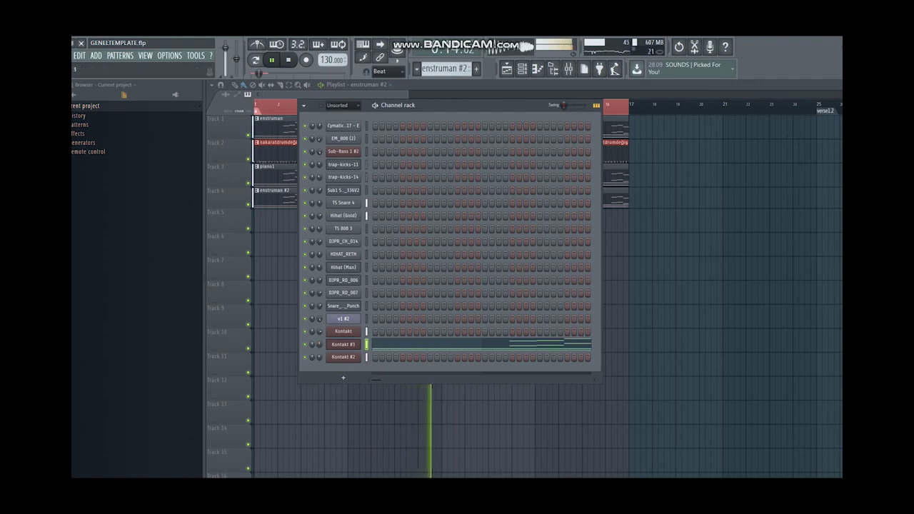
key("F6")
left_click(248, 136)
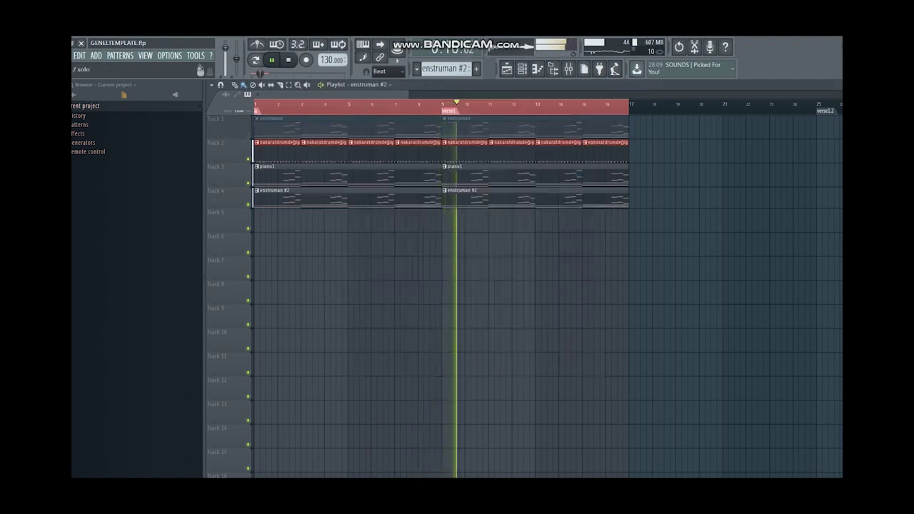
left_click(248, 136)
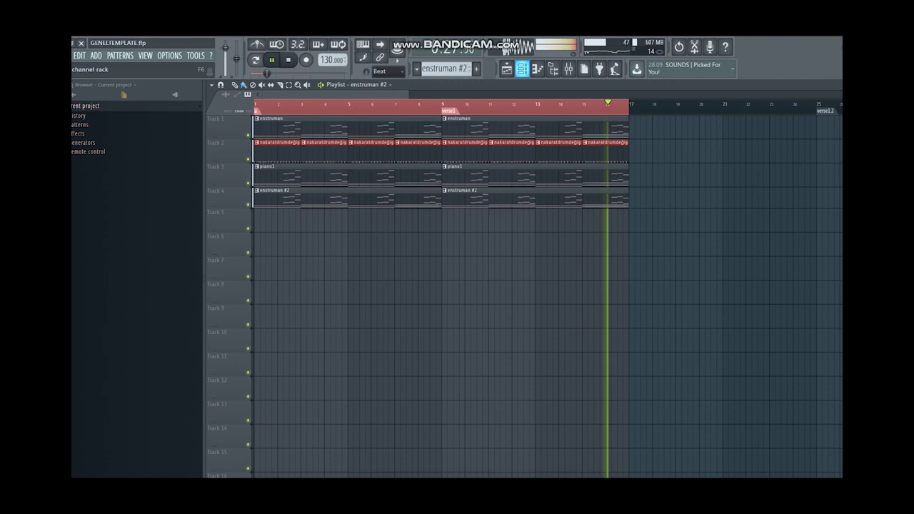
Clone the Kontakt #2 channel, minimize the clone's plugin window and switch to the spitfire pattern.
key("F6")
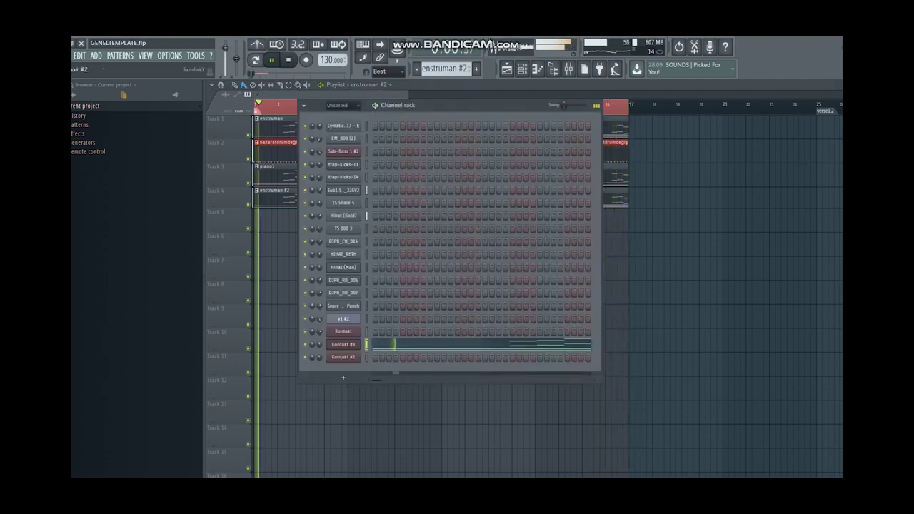
left_click(343, 378)
left_click(386, 402)
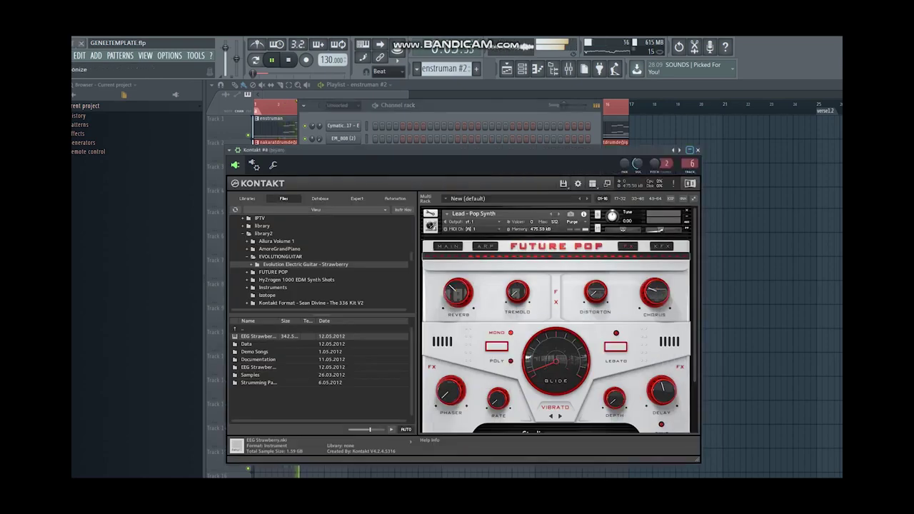
left_click(689, 150)
left_click(120, 56)
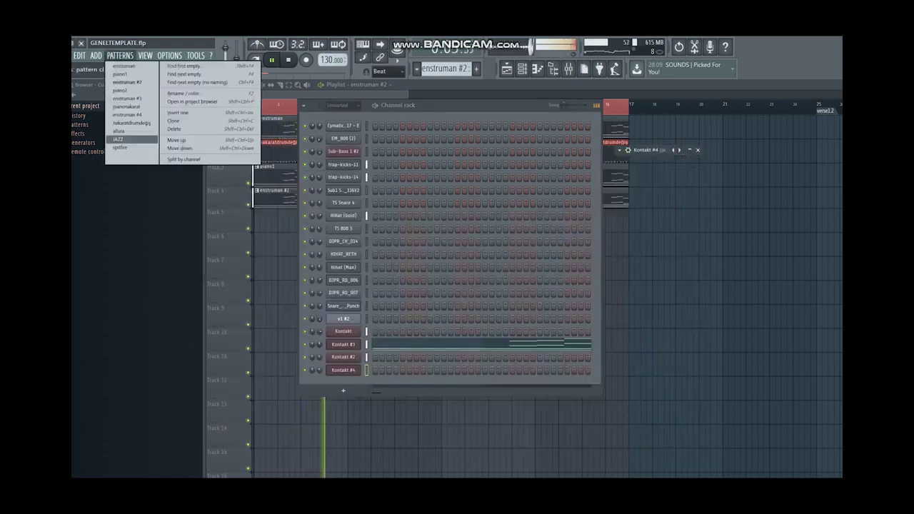
left_click(120, 147)
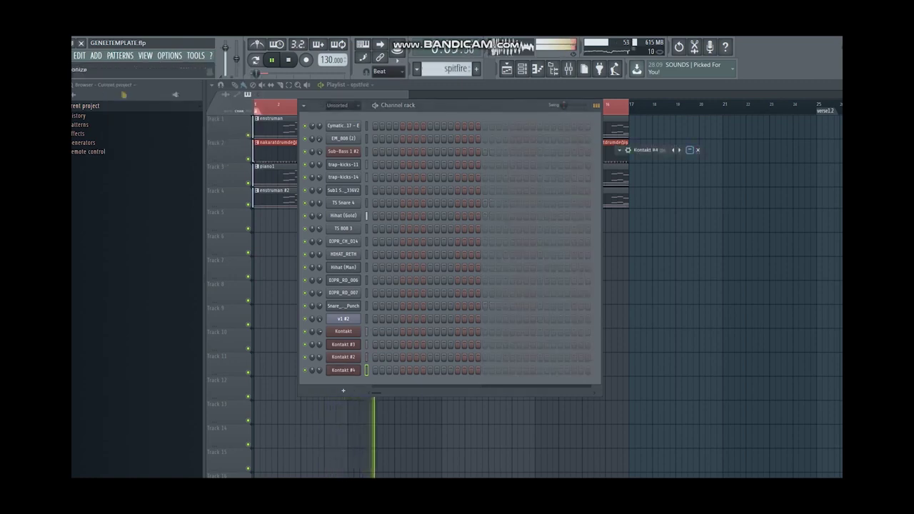
Replace the instrument in Kontakt #4 with Allura Phrases from library2's Allura Volume 1 Instruments folder.
left_click(689, 150)
left_click(686, 210)
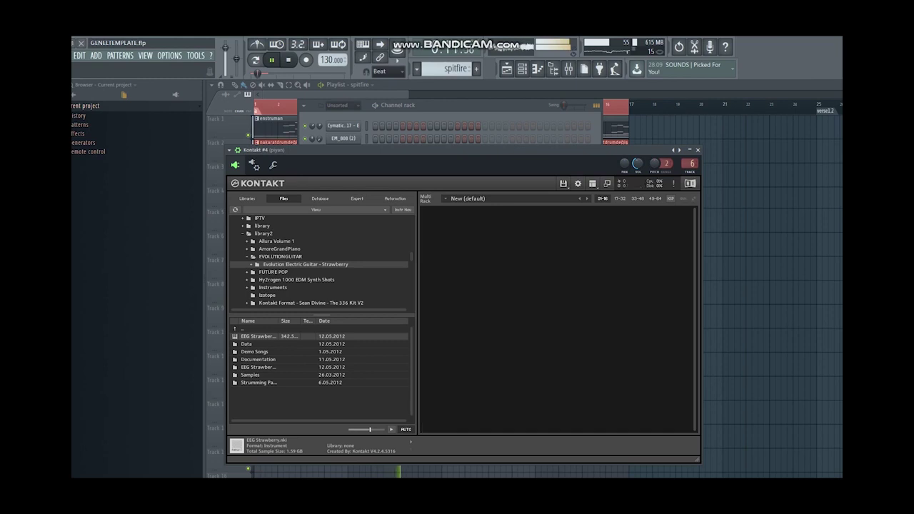
left_click(273, 287)
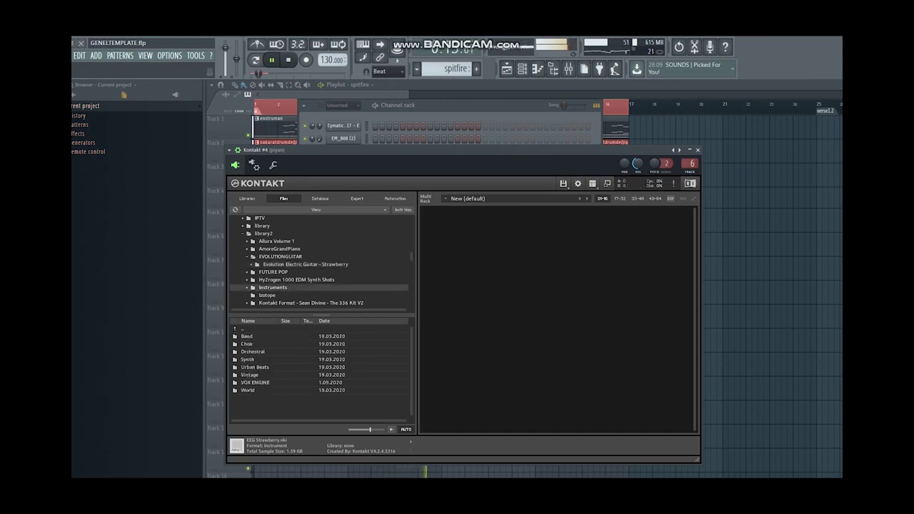
double_click(252, 352)
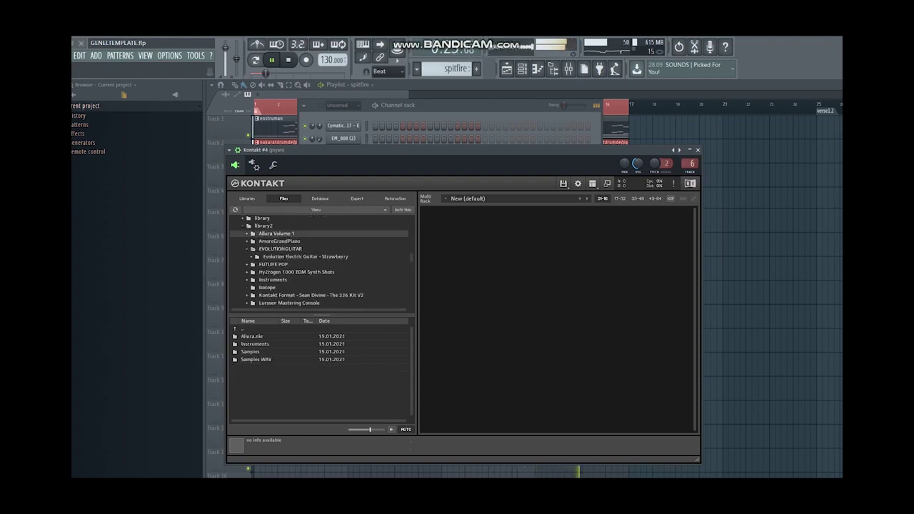
double_click(255, 344)
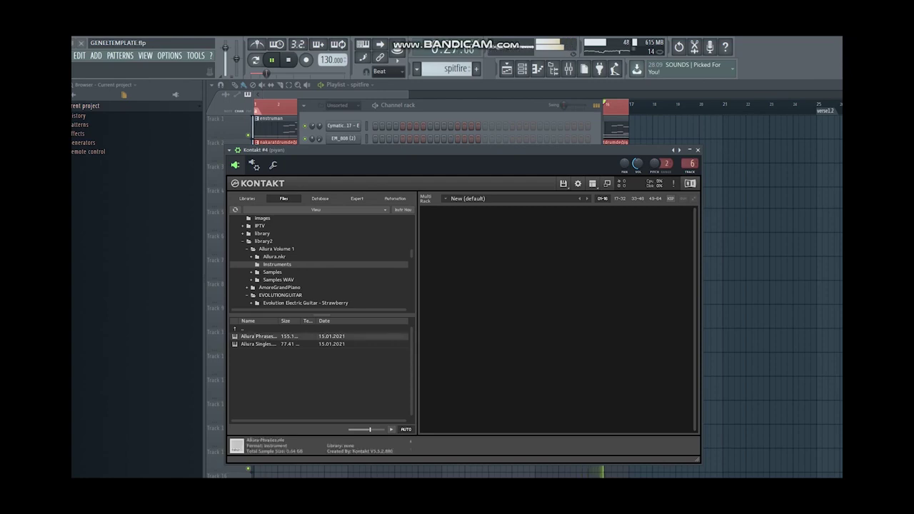
double_click(258, 336)
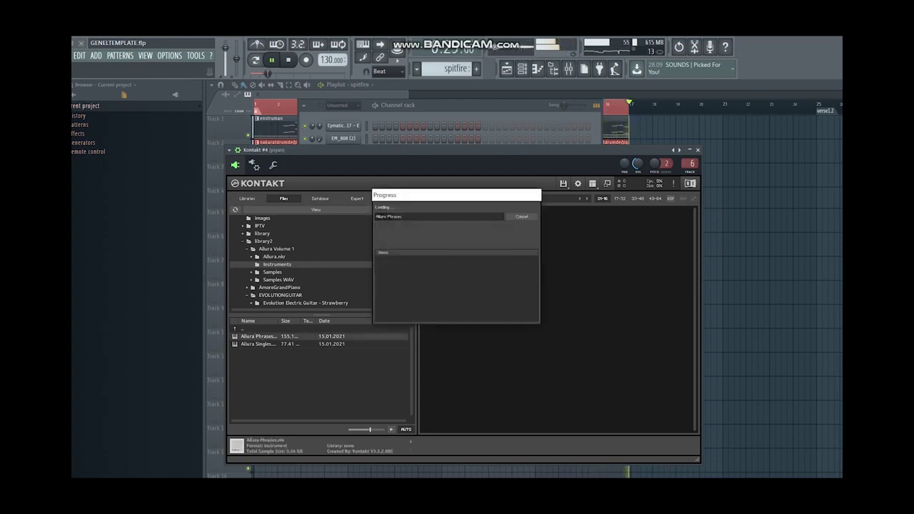
key("alt+Tab")
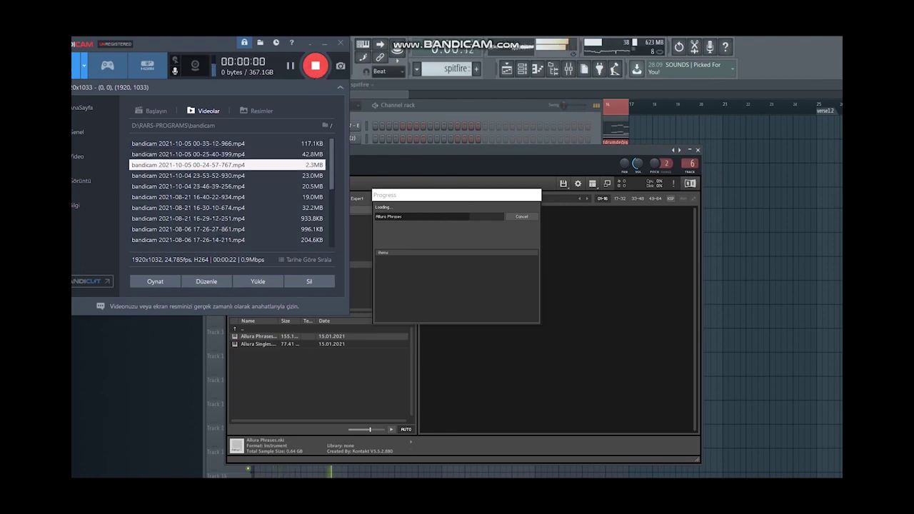
left_click(325, 43)
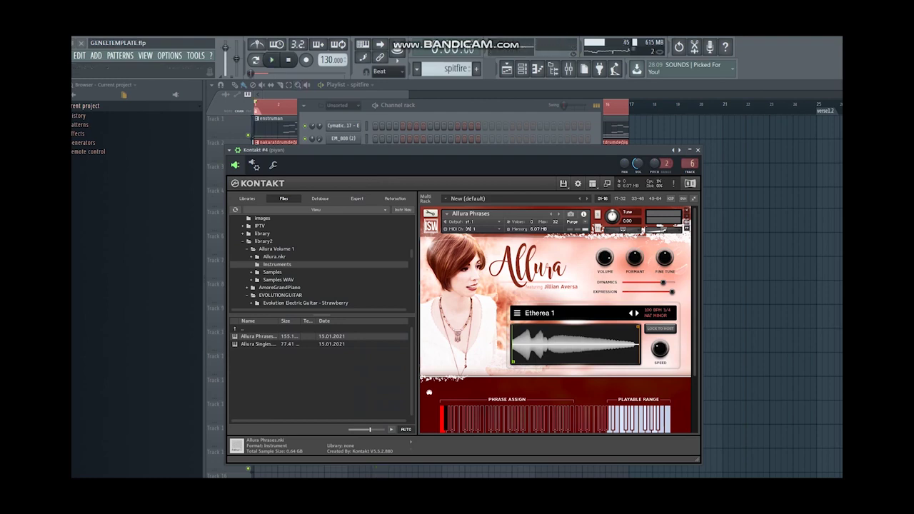
Paste the melody notes into the Kontakt #4 piano roll of the spitfire pattern and play the pattern alone.
key("F6")
right_click(357, 370)
left_click(378, 370)
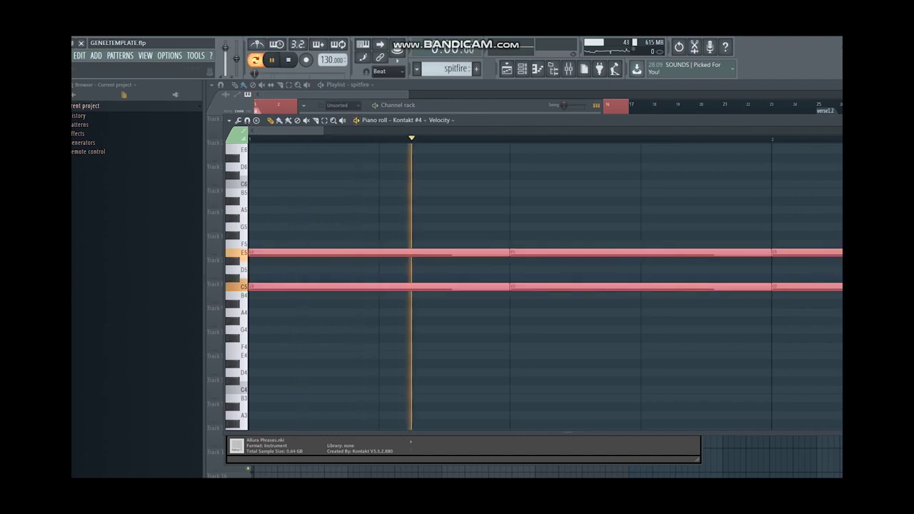
left_click_drag(322, 131, 715, 163)
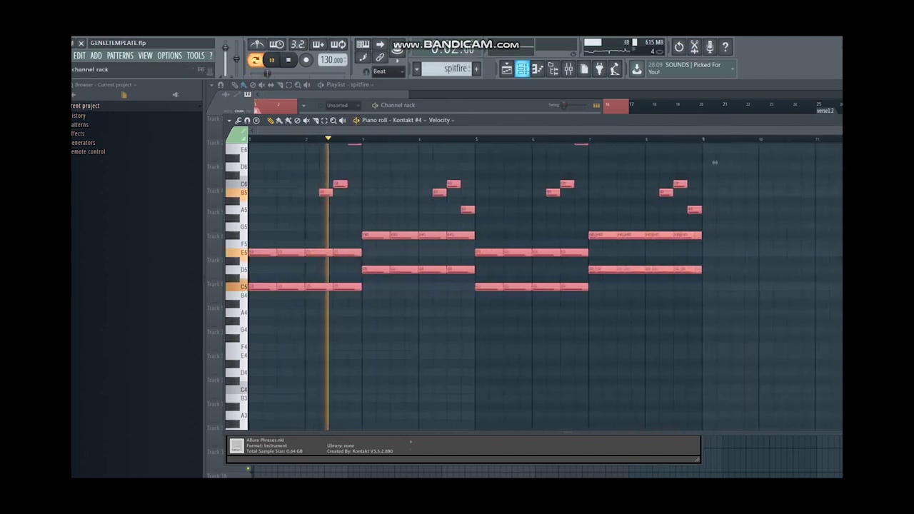
Remove Allura Phrases from Kontakt #4 and load Allura Singles in its place.
key("F6")
left_click(343, 370)
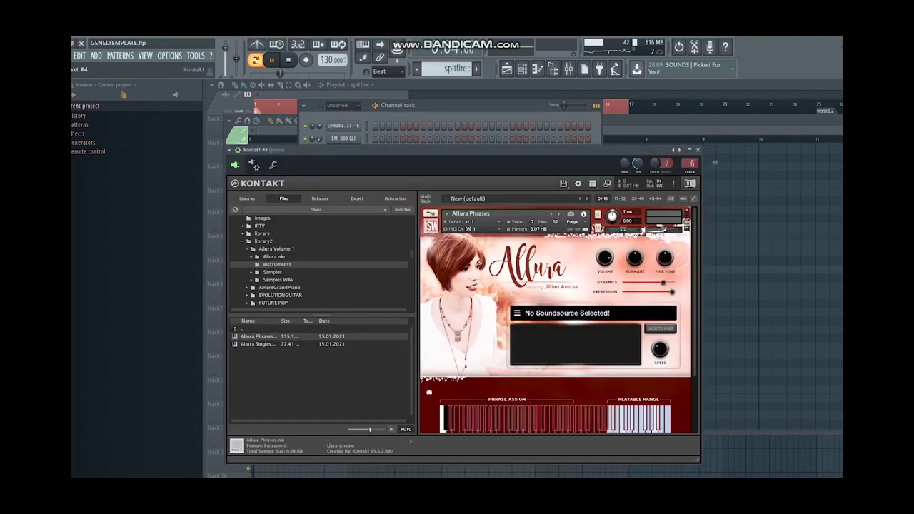
left_click(687, 210)
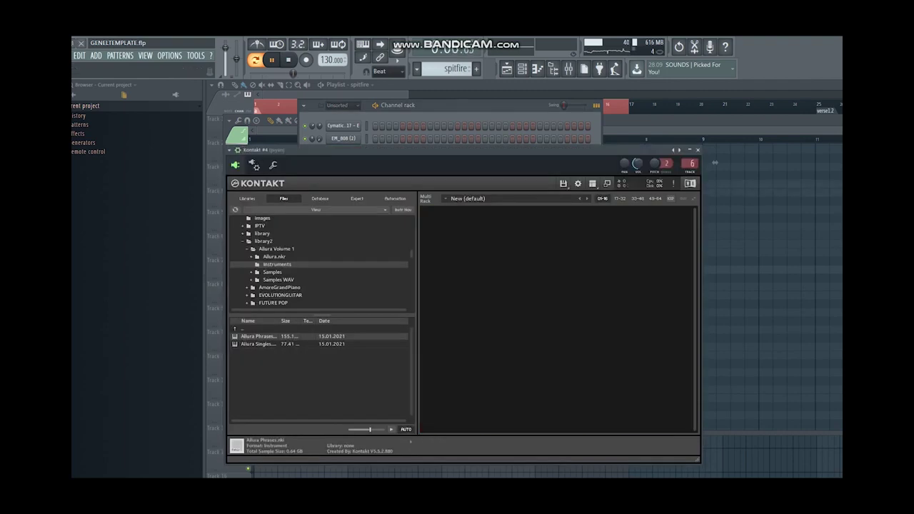
double_click(259, 344)
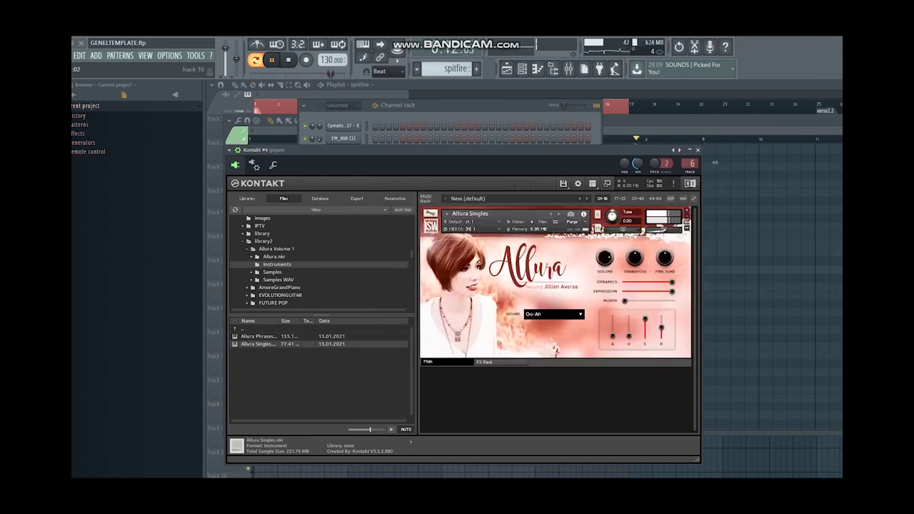
key("alt+Tab")
key("alt+Tab")
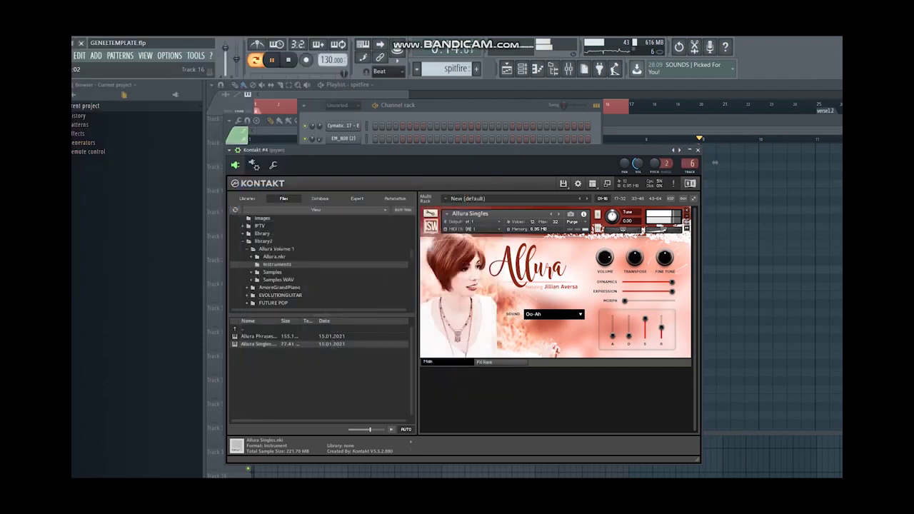
Place spitfire clips on playlist Track 5 at bars 1 and 9, and switch playback to song mode.
key("F7")
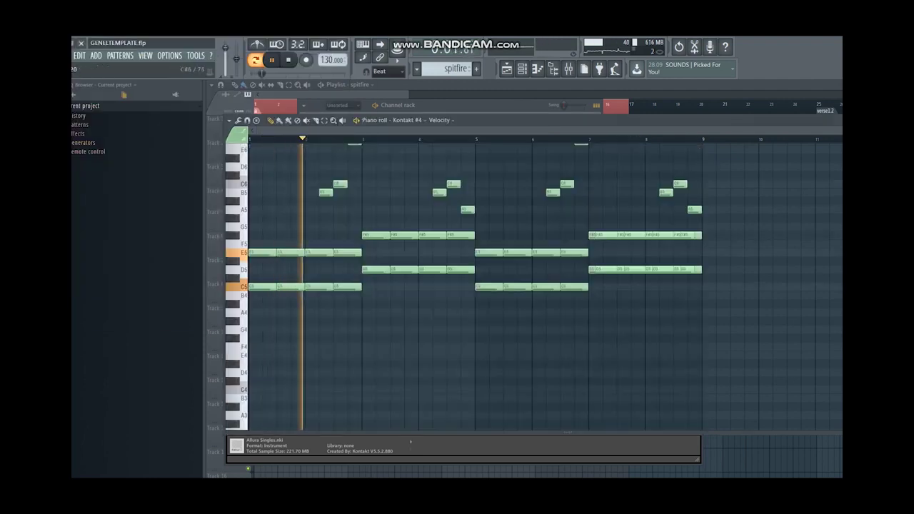
key("F5")
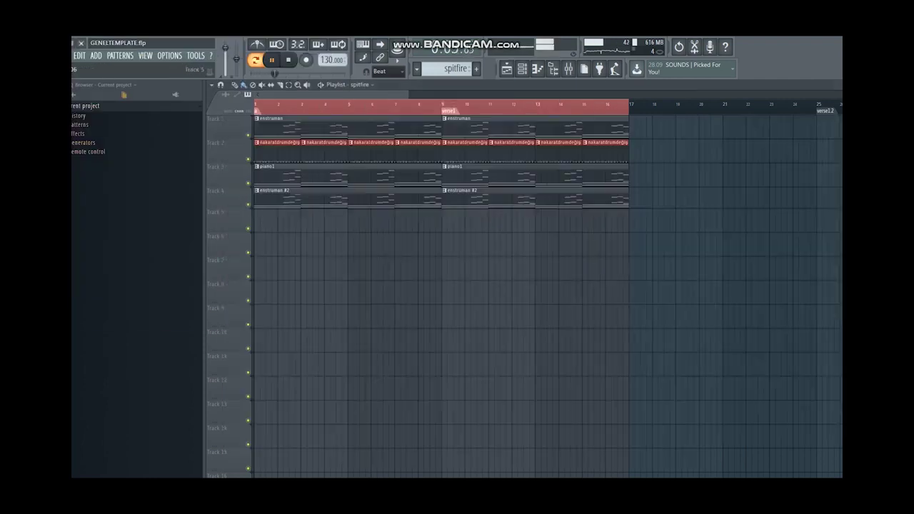
left_click_drag(315, 222, 257, 223)
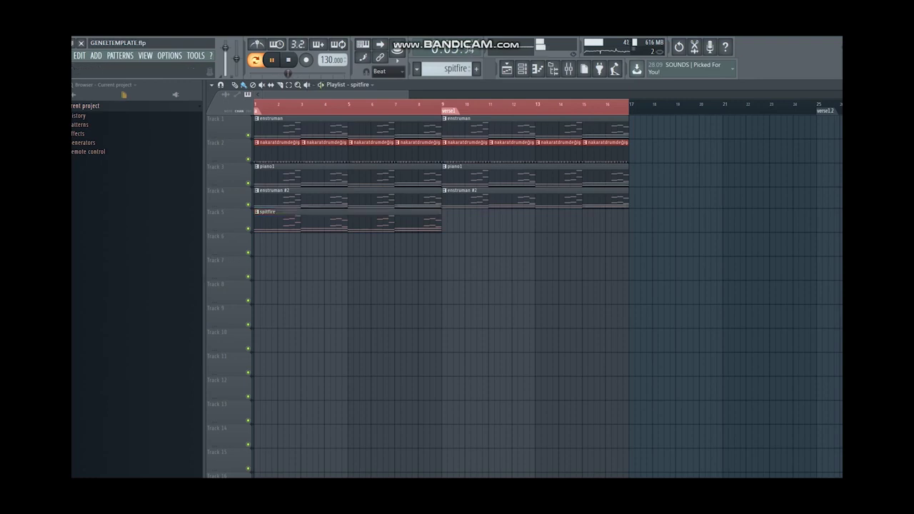
left_click_drag(461, 223, 449, 223)
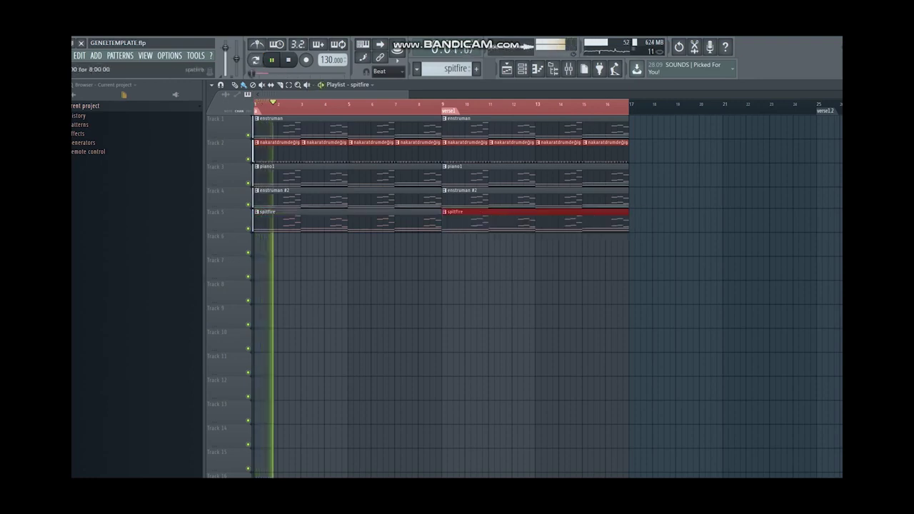
left_click(522, 69)
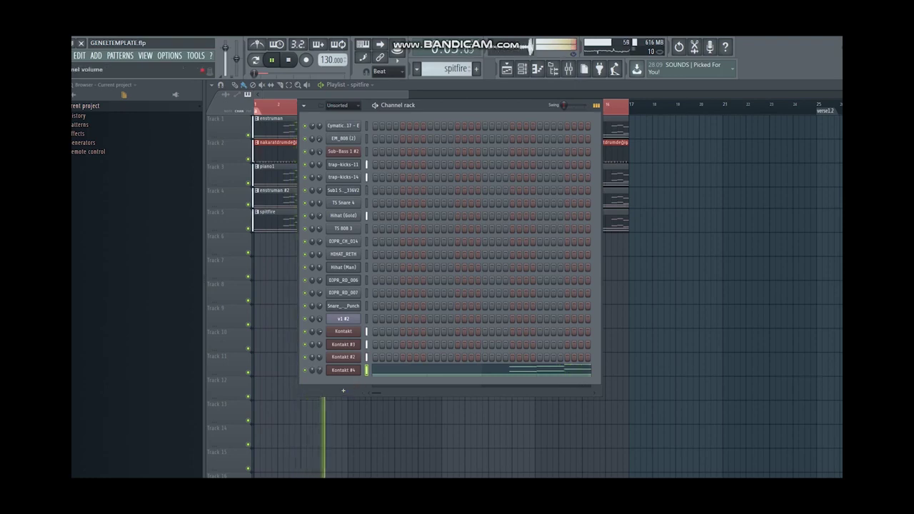
right_click(355, 370)
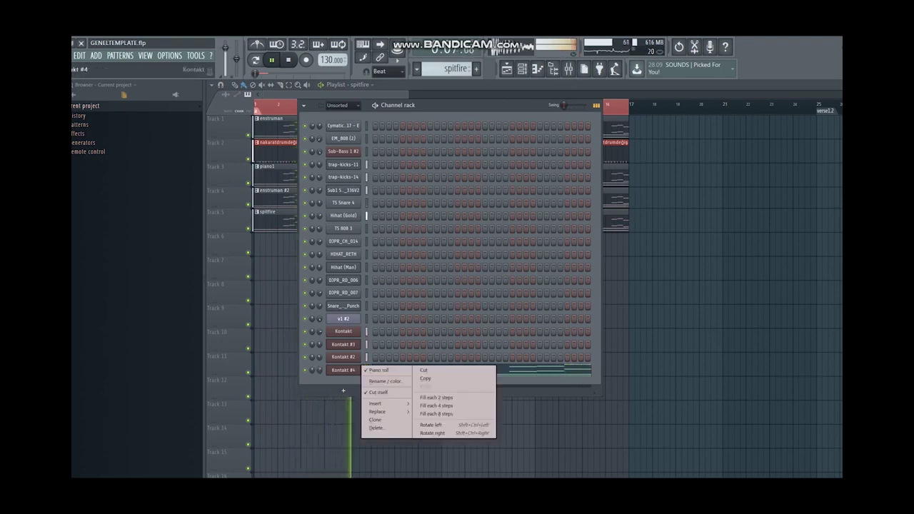
key("Escape")
key("Escape")
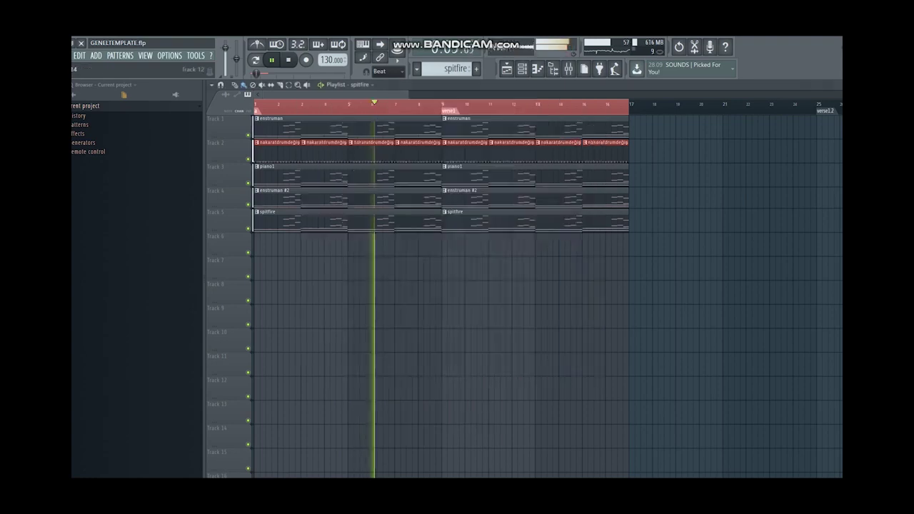
Select all notes in the Kontakt #4 piano roll, transpose them up one octave and deselect them.
key("F6")
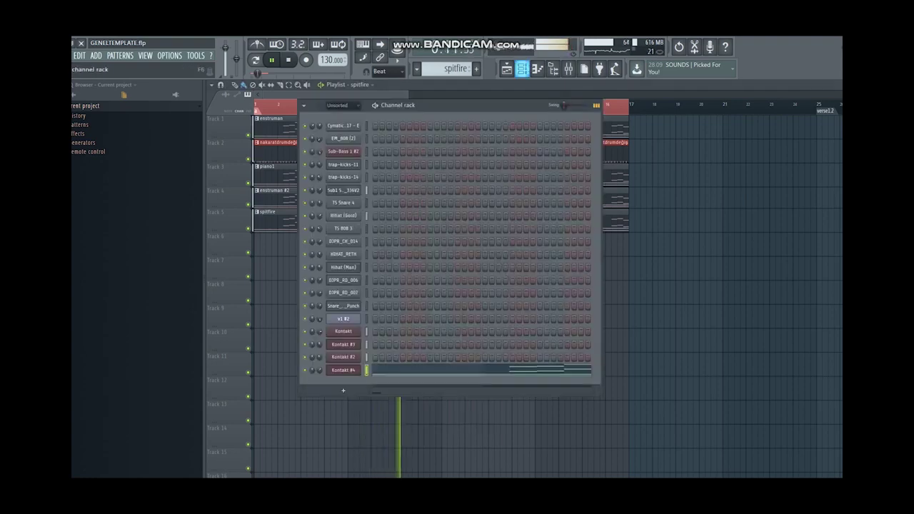
right_click(347, 370)
left_click(380, 370)
right_click(346, 369)
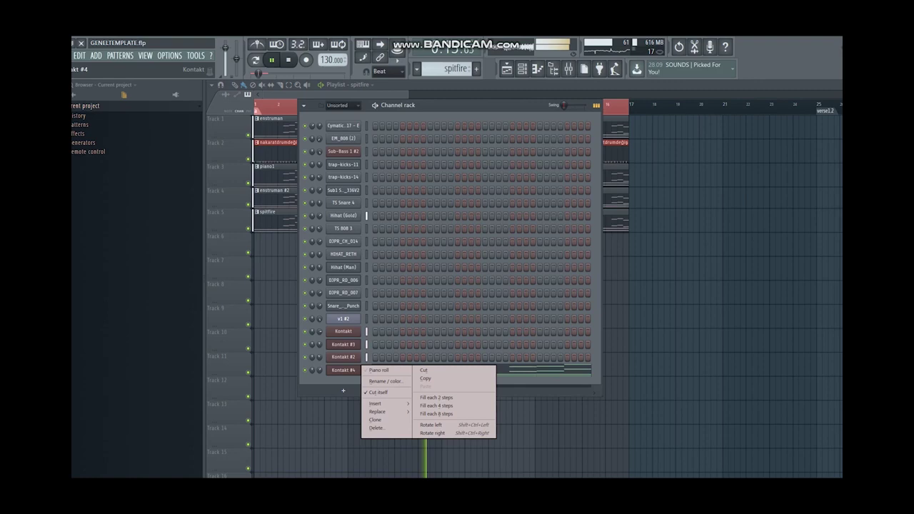
left_click(380, 370)
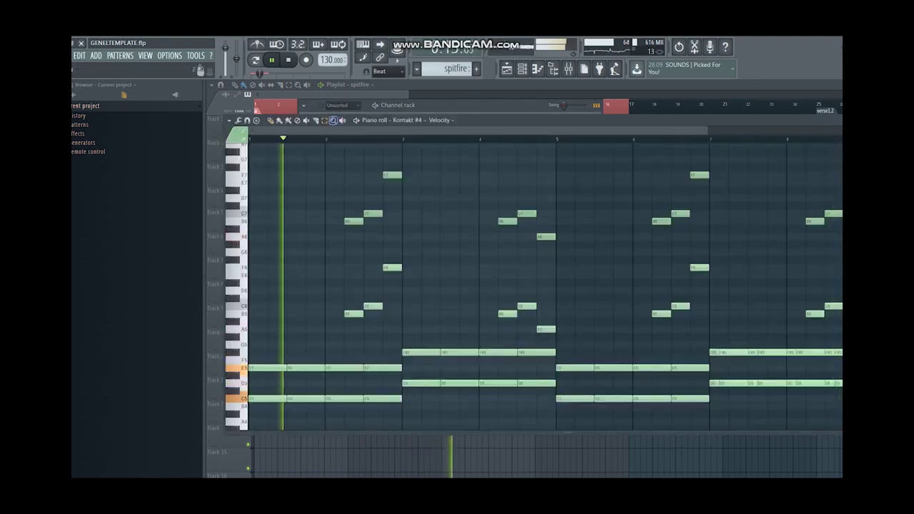
left_click_drag(707, 131, 835, 130)
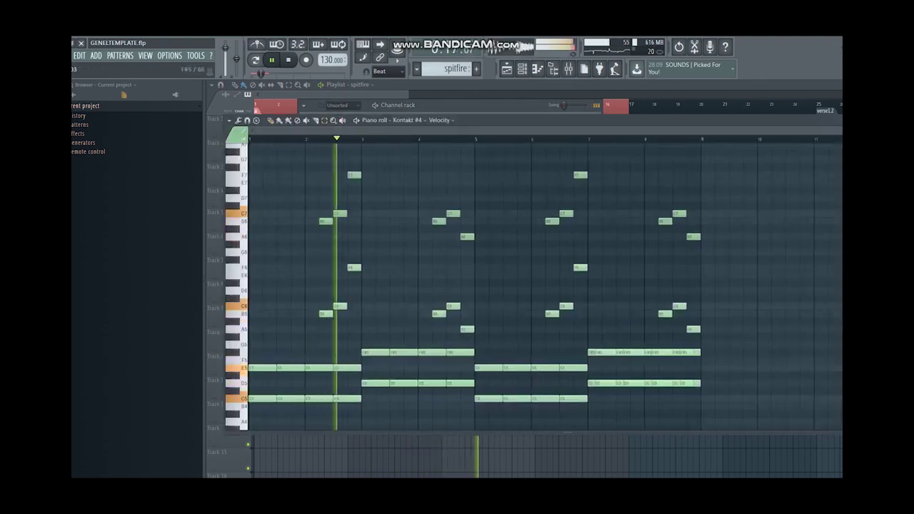
mouse_move(696, 409)
left_mouse_down()
mouse_move(461, 234)
mouse_move(304, 180)
mouse_move(268, 153)
left_mouse_up()
left_click(270, 121)
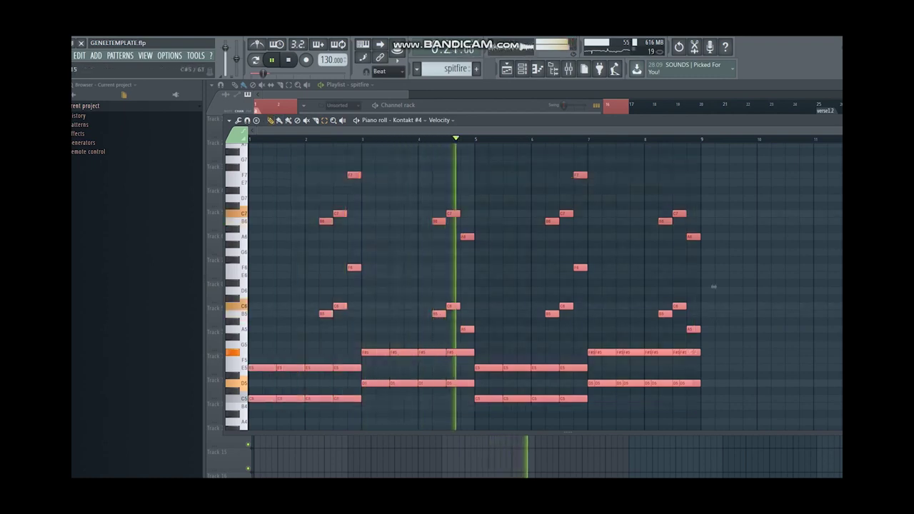
key("ctrl+Up")
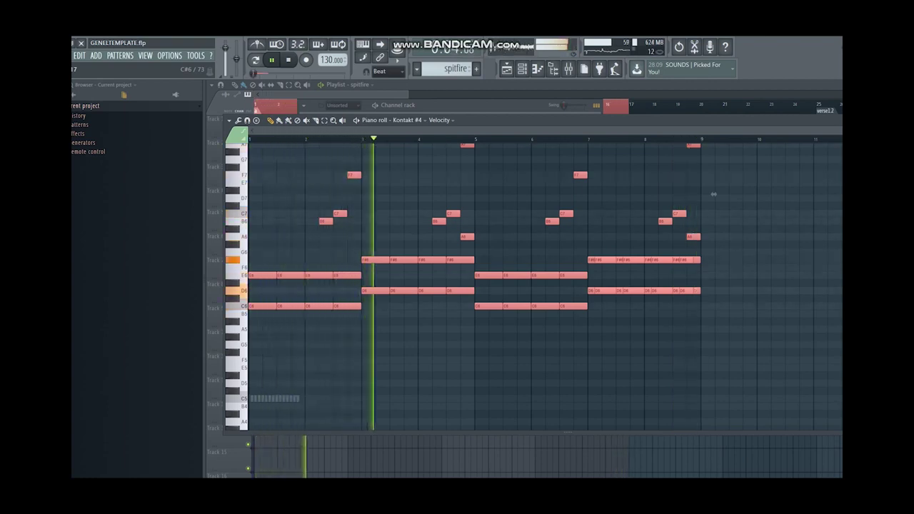
left_click(713, 193, "ctrl")
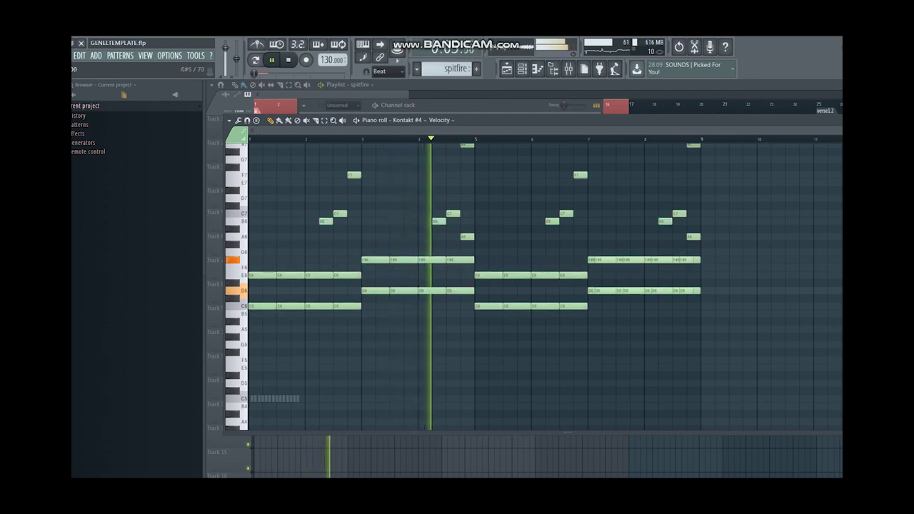
Look over the spitfire clips in the playlist and reopen the Kontakt #4 piano roll.
key("F5")
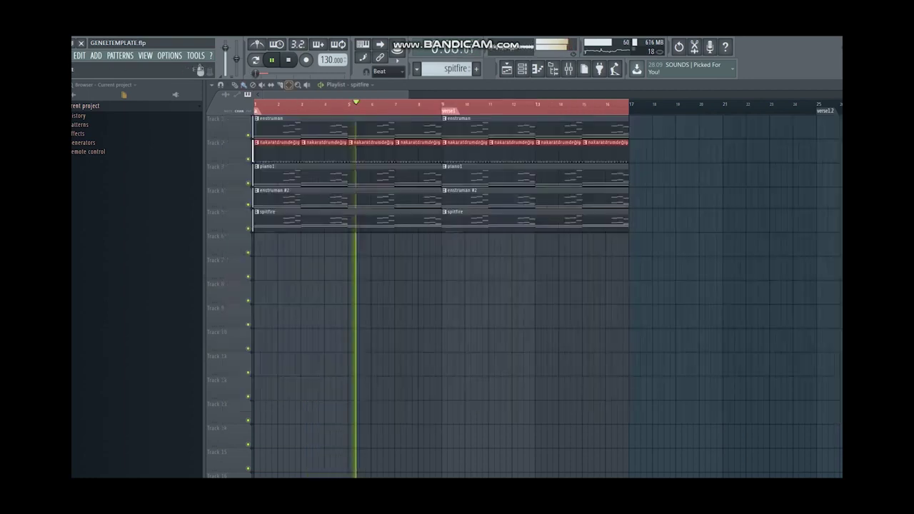
left_click(522, 68)
right_click(343, 370)
left_click(379, 370)
right_click(343, 370)
left_click(379, 370)
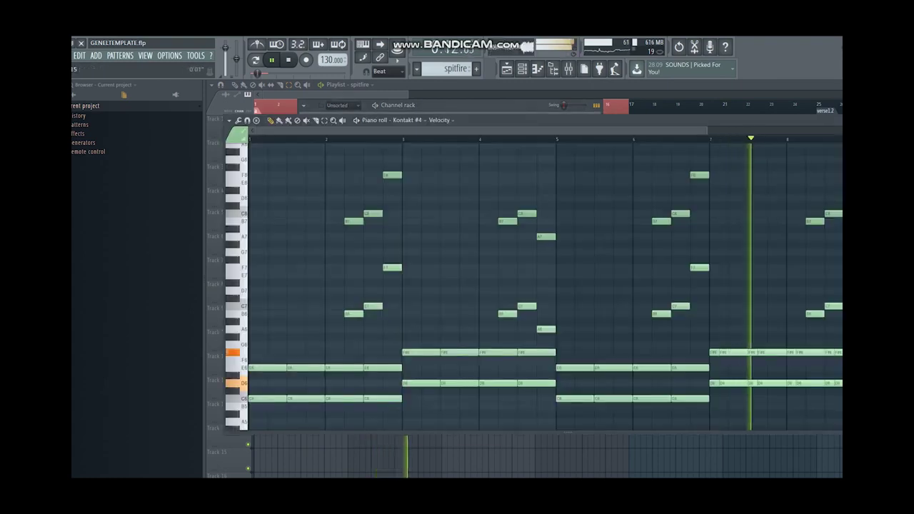
Select only the long sustained chord notes in the Kontakt #4 piano roll, raise them one octave and deselect them.
scroll(390, 381, "down", 3)
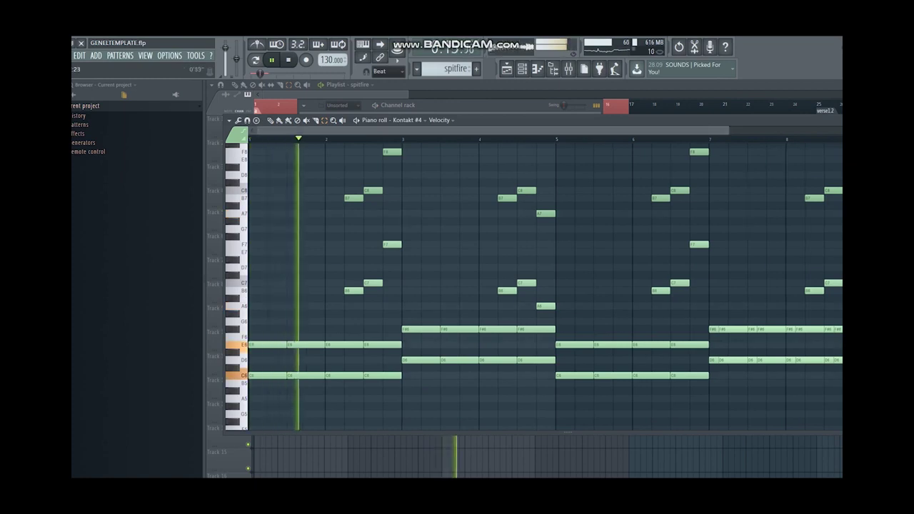
left_click_drag(706, 131, 828, 131)
left_click_drag(684, 395, 291, 316)
left_click_drag(738, 401, 249, 319)
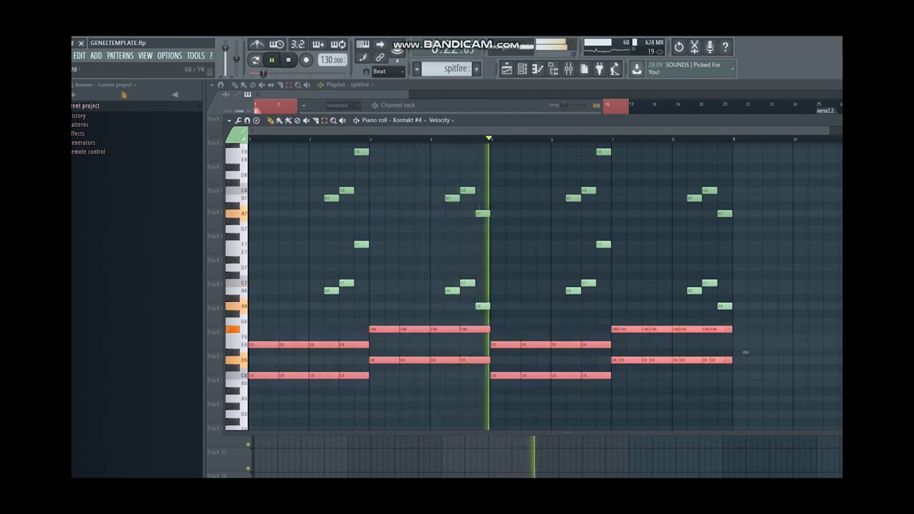
left_click_drag(745, 352, 745, 382)
scroll(534, 314, "down", 3)
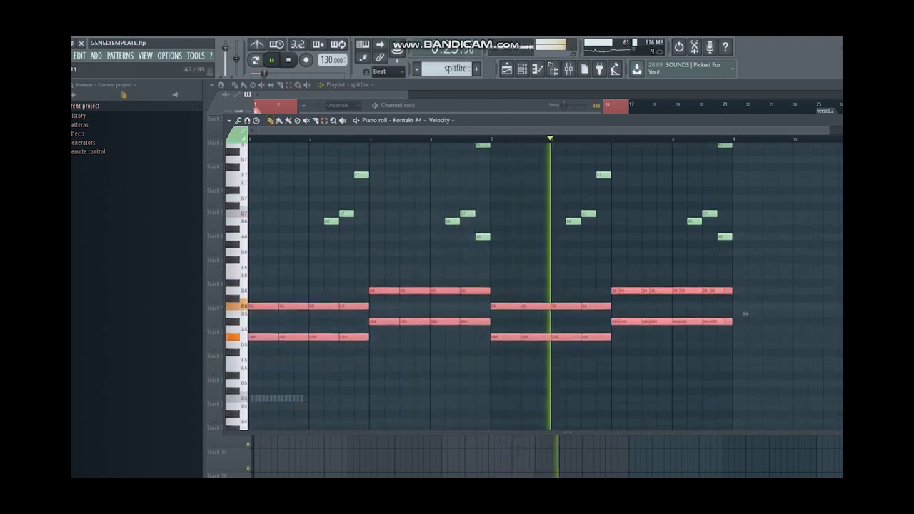
key("shift+Down")
left_click_drag(744, 321, 744, 282)
left_click(744, 283, "ctrl")
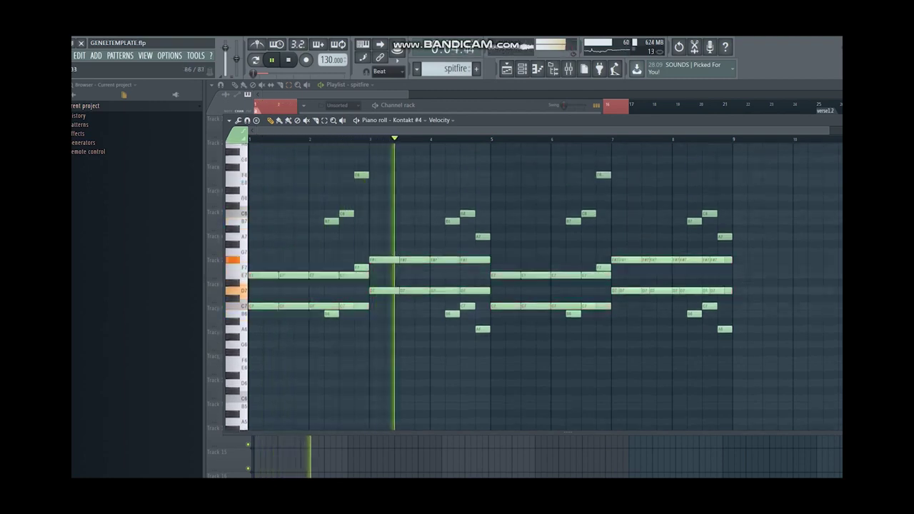
Try deleting the C7 note at the end of bar 2, and undo the deletion.
right_click(361, 306)
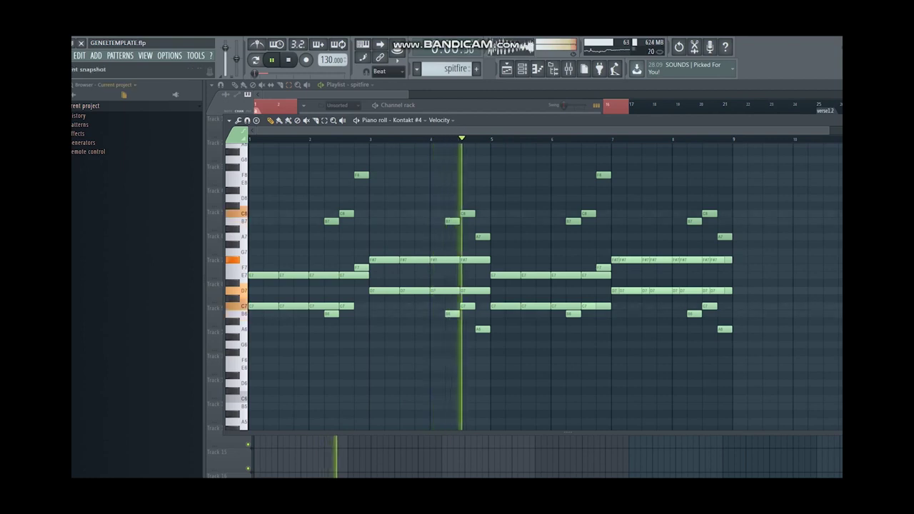
left_click(79, 56)
left_click(107, 66)
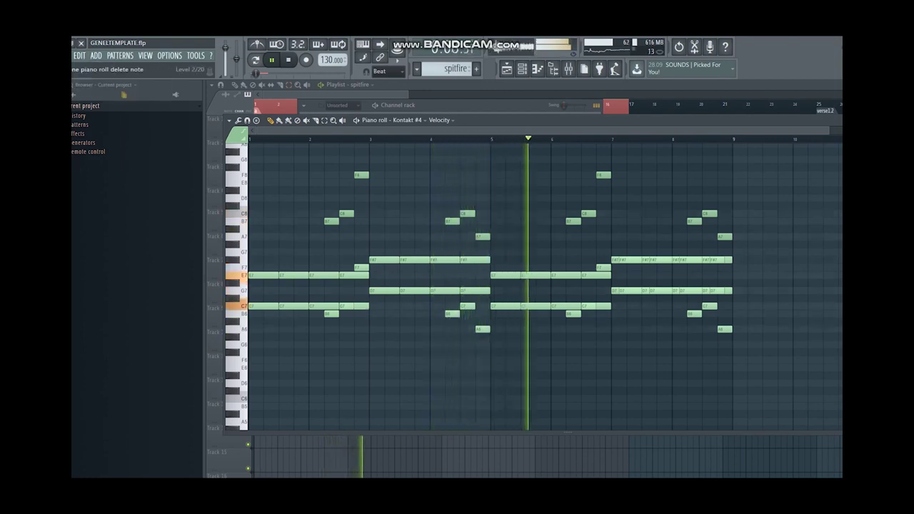
Select the long sustained chord notes in bars 7 and 8 of the Kontakt #4 piano roll and lower their velocity to near minimum.
left_click(754, 298)
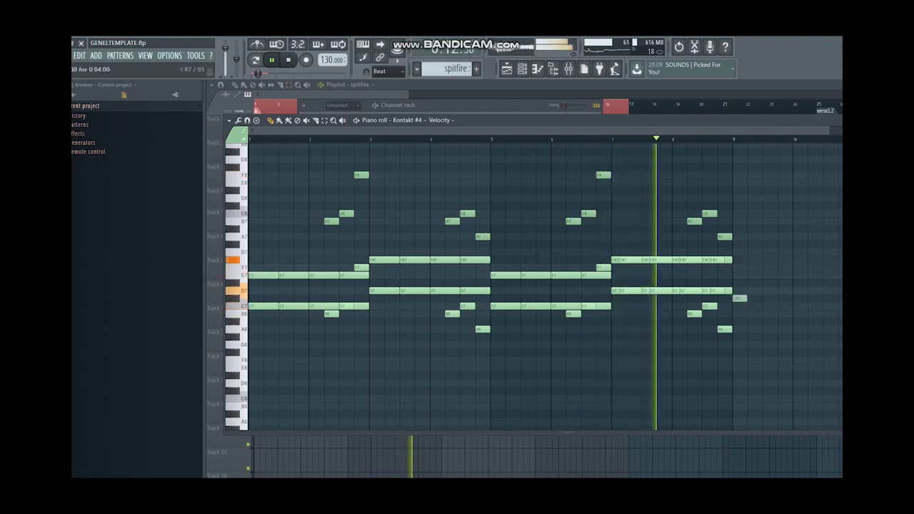
right_click(754, 299)
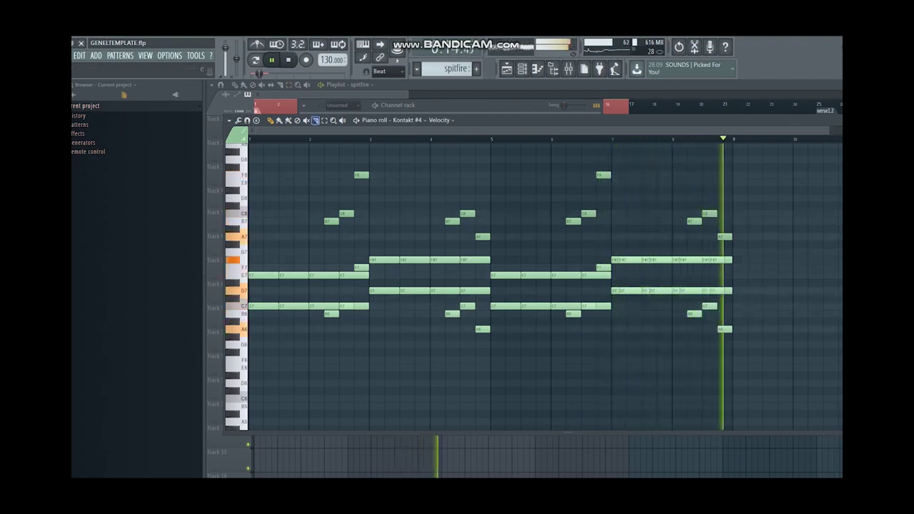
left_click_drag(747, 302, 618, 253)
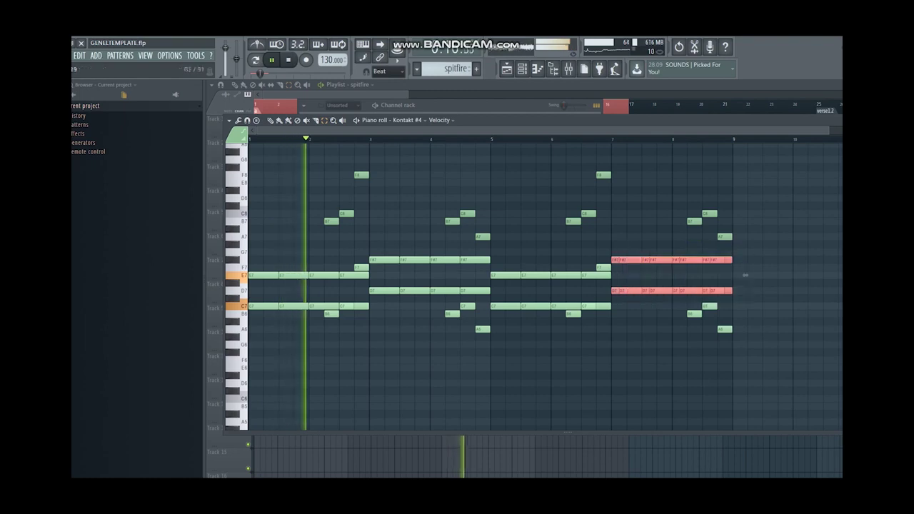
left_click_drag(614, 369, 614, 292)
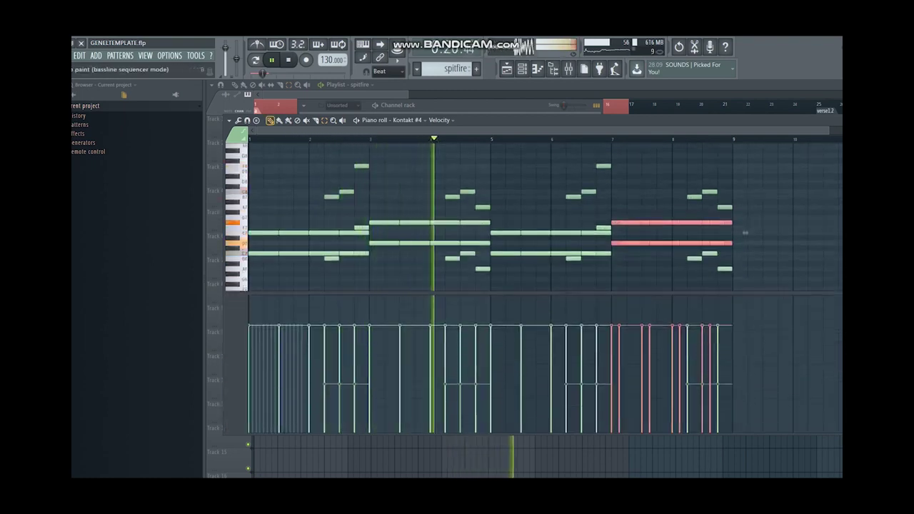
left_click_drag(710, 412, 611, 413)
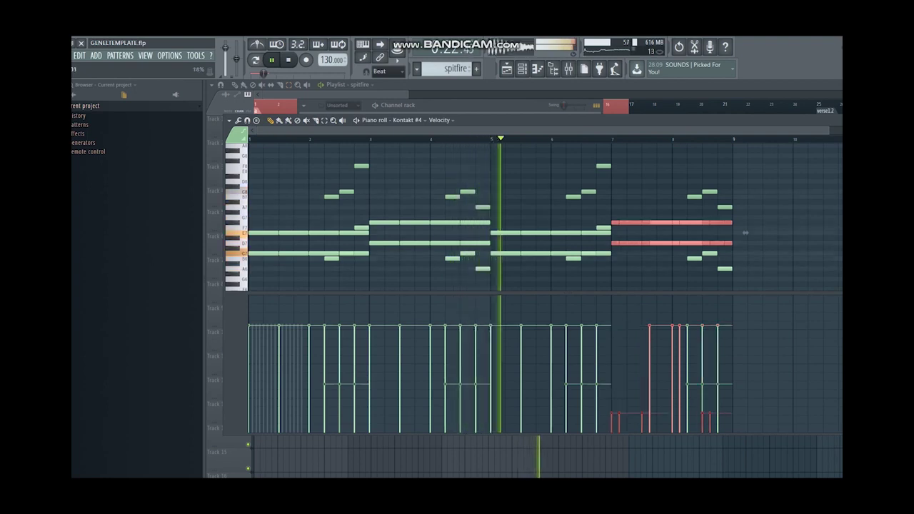
left_click_drag(679, 411, 611, 411)
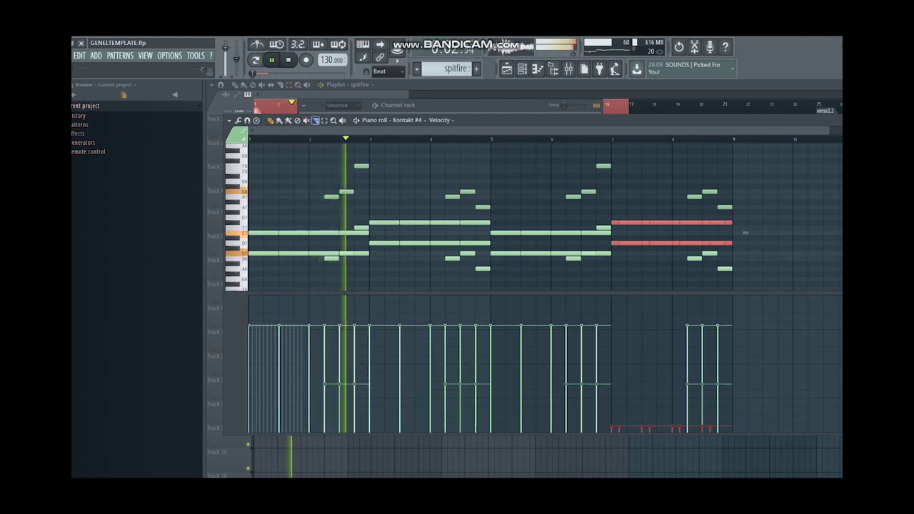
Lower the velocity of all sustained chord notes in bars 1 and 2 to about 5% and deselect them.
mouse_move(260, 225)
left_mouse_down()
mouse_move(316, 270)
mouse_move(357, 262)
mouse_move(345, 231)
mouse_move(309, 239)
mouse_move(260, 217)
left_mouse_up()
left_click_drag(312, 265, 243, 227)
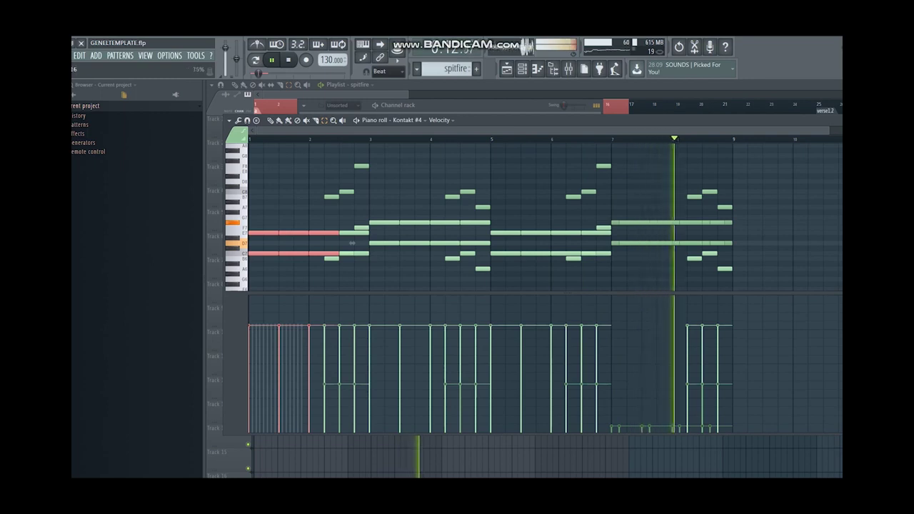
key("ctrl+Return")
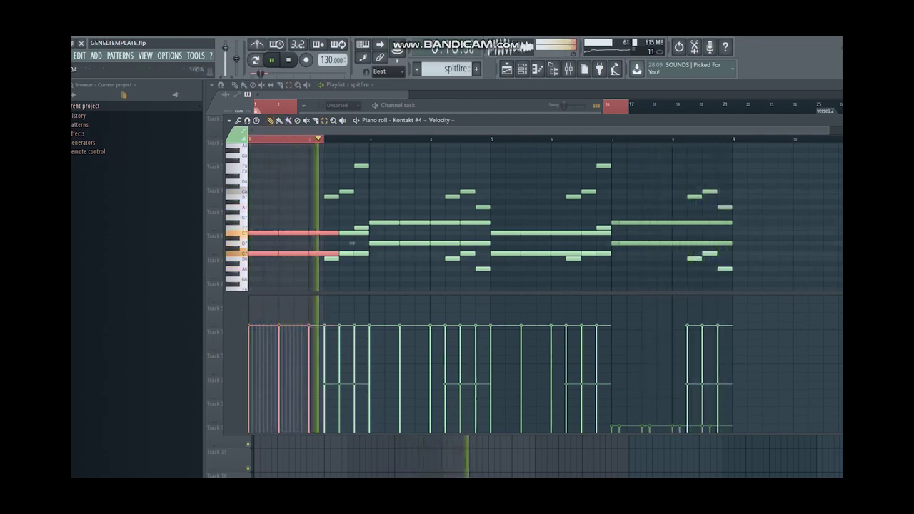
scroll(352, 244, "down", 12)
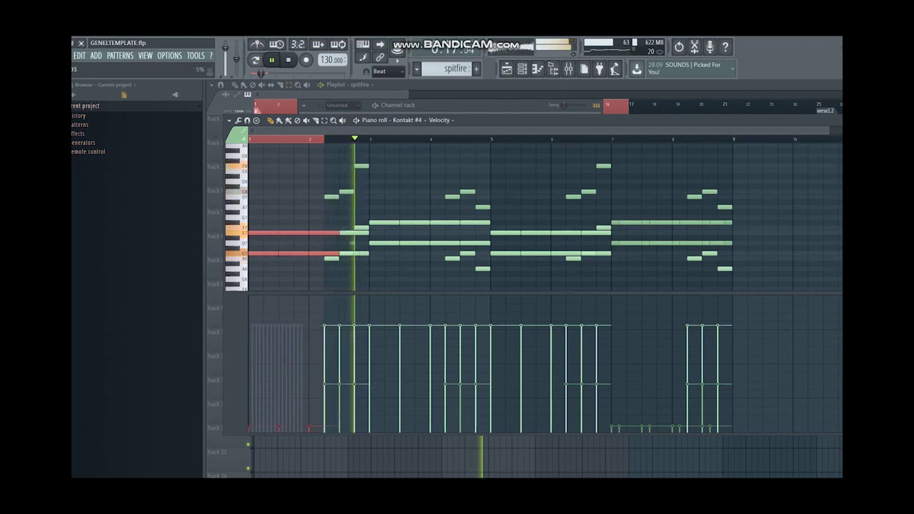
left_click(352, 244, "ctrl")
left_click_drag(359, 270, 348, 229)
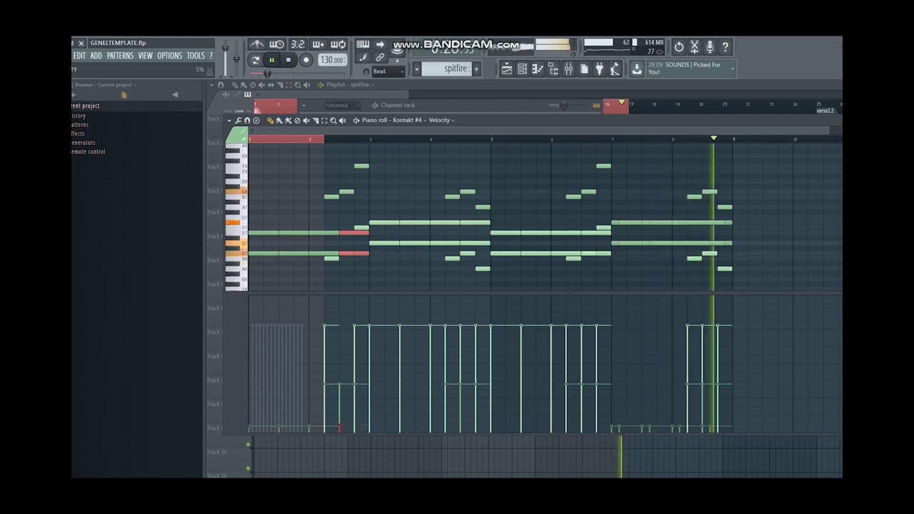
left_click_drag(364, 293, 364, 342)
left_click(371, 303, "ctrl")
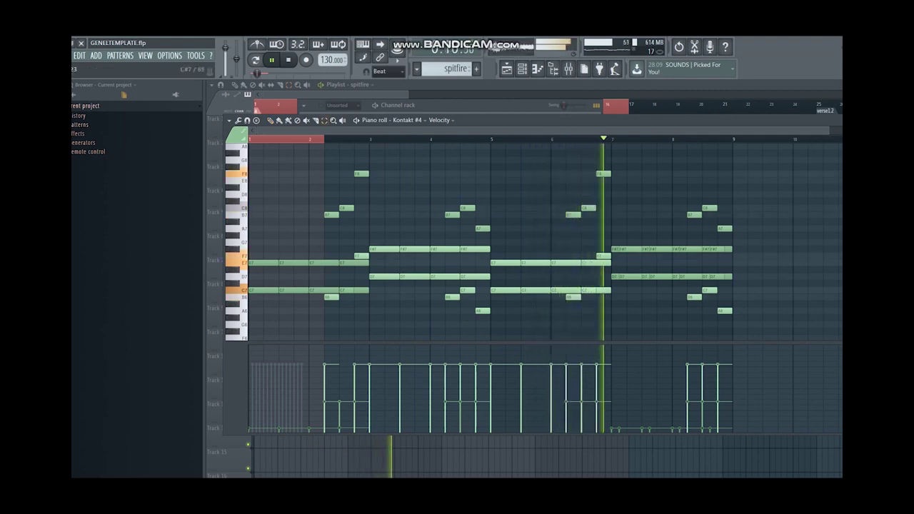
Reduce the velocity of the sustained chord notes in bar 4 to near minimum and deselect them.
left_click_drag(439, 240, 468, 278)
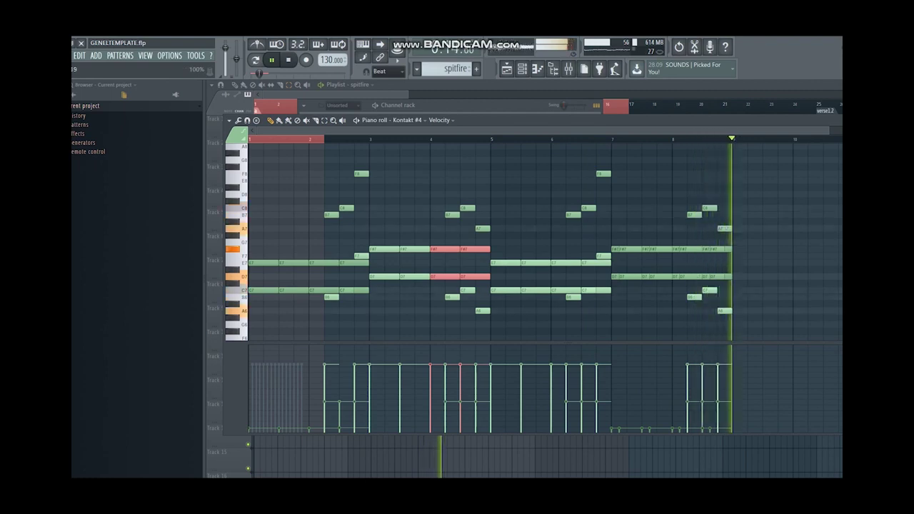
left_click_drag(430, 429, 461, 429)
left_click(457, 310, "ctrl")
left_click_drag(327, 275, 745, 242)
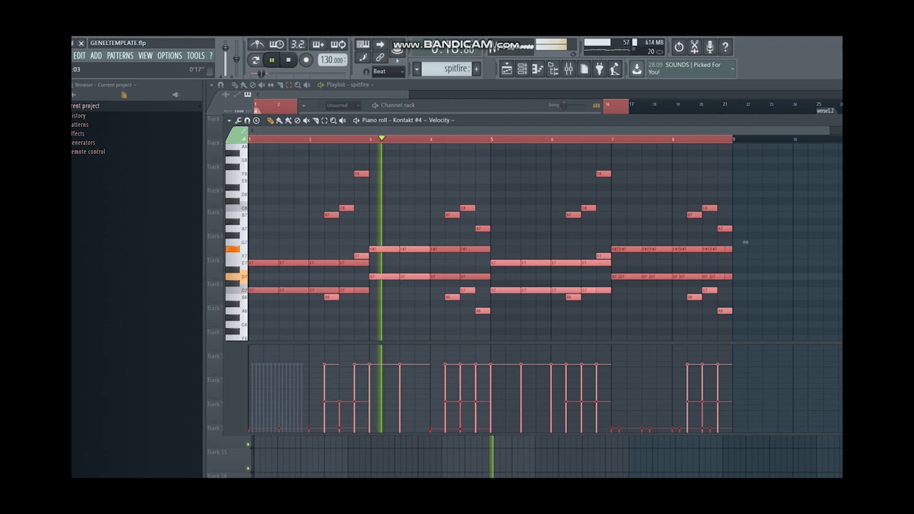
scroll(528, 243, "down", 1)
left_click(733, 242, "ctrl")
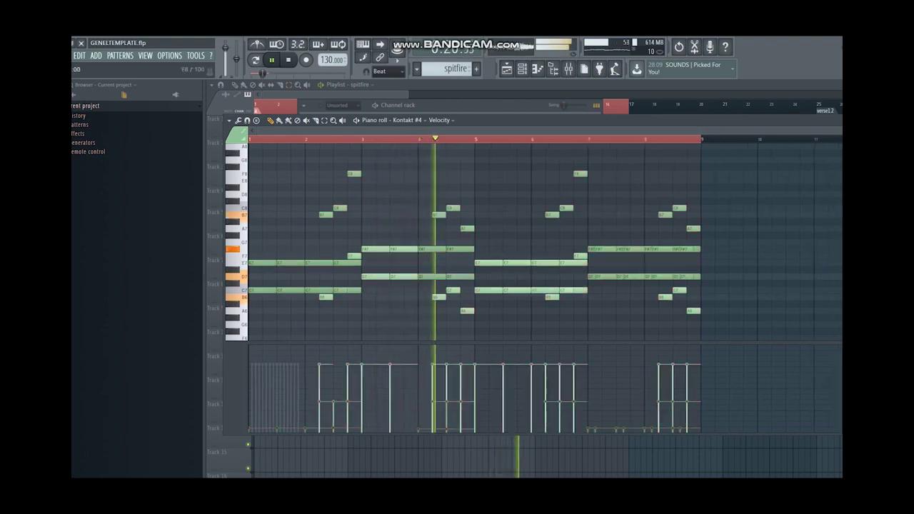
key("alt+Tab")
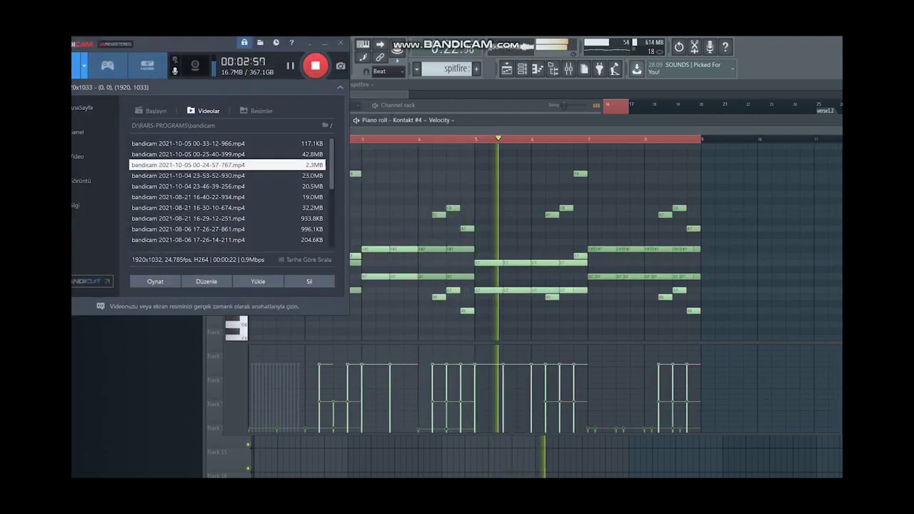
key("alt+Tab")
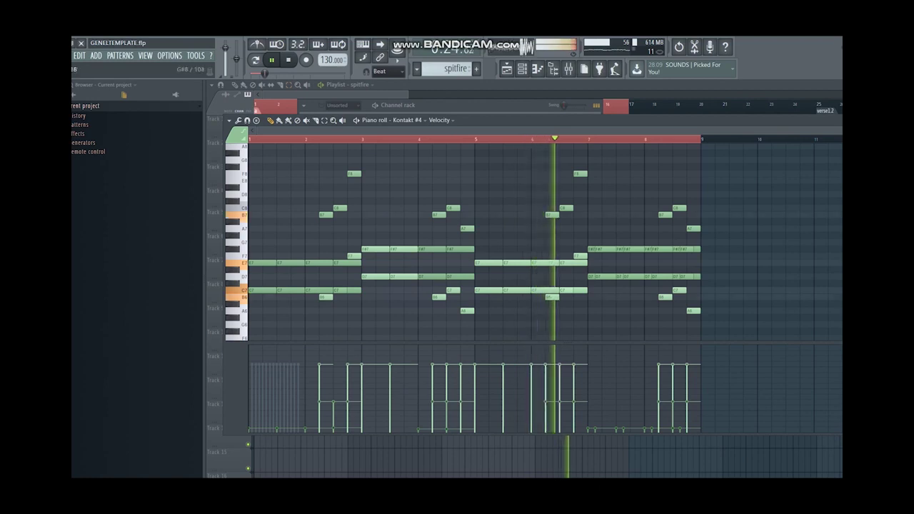
key("ctrl+d")
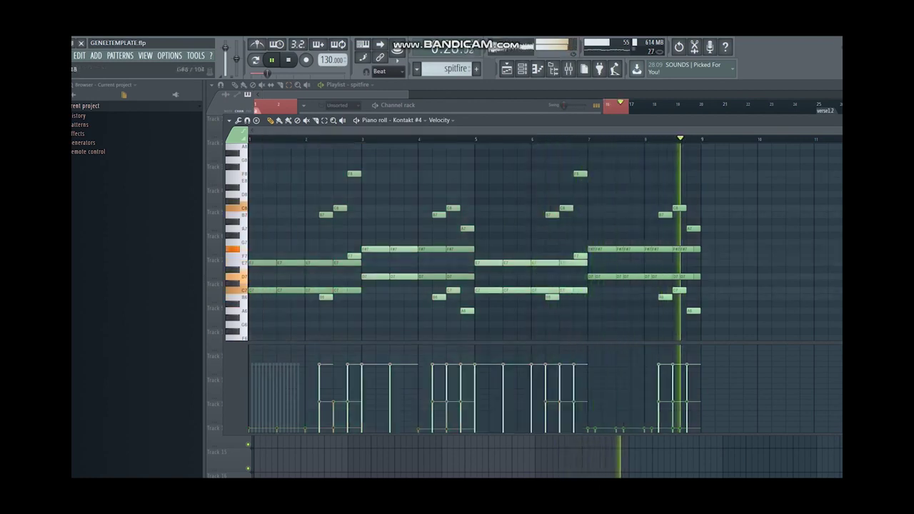
Compare the beat in the playlist with and without the spitfire track by muting and unmuting it.
left_click(506, 69)
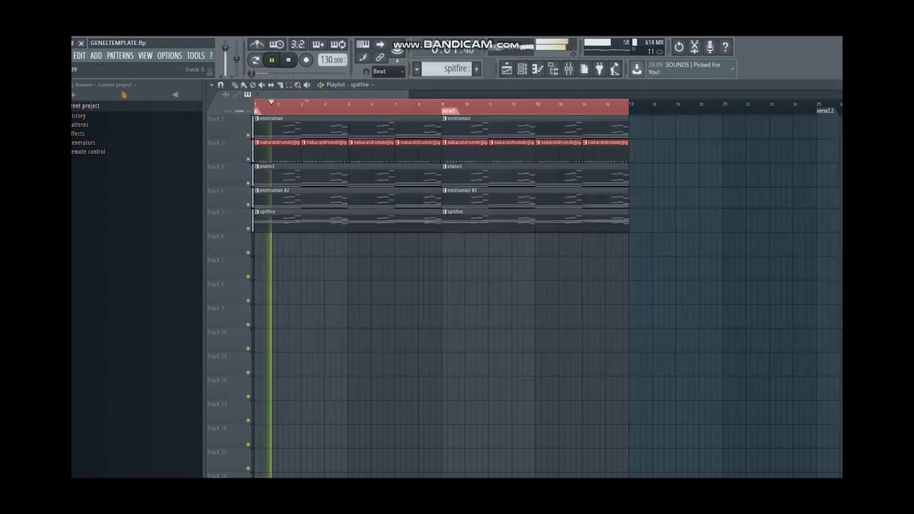
left_click(248, 228)
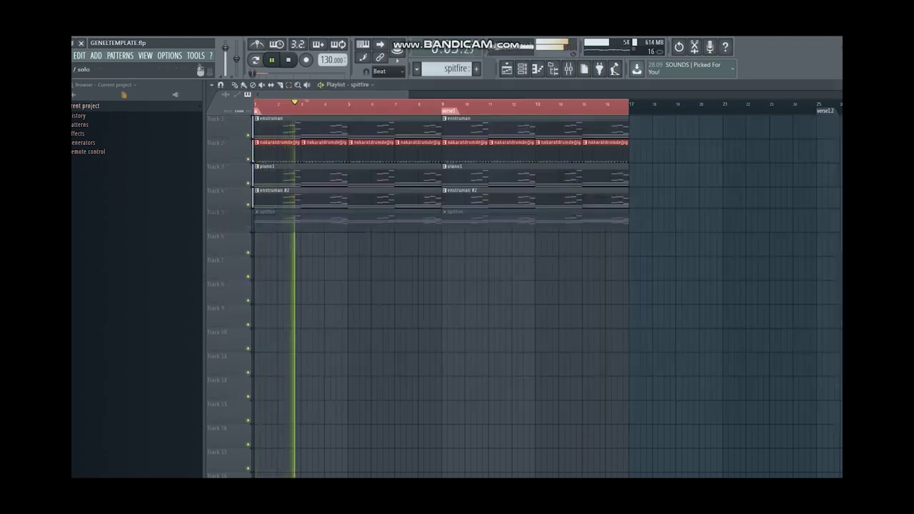
left_click(248, 229)
Open the Kontakt #4 plugin to examine the volume setting of its Allura Singles instrument, and close it.
left_click(522, 68)
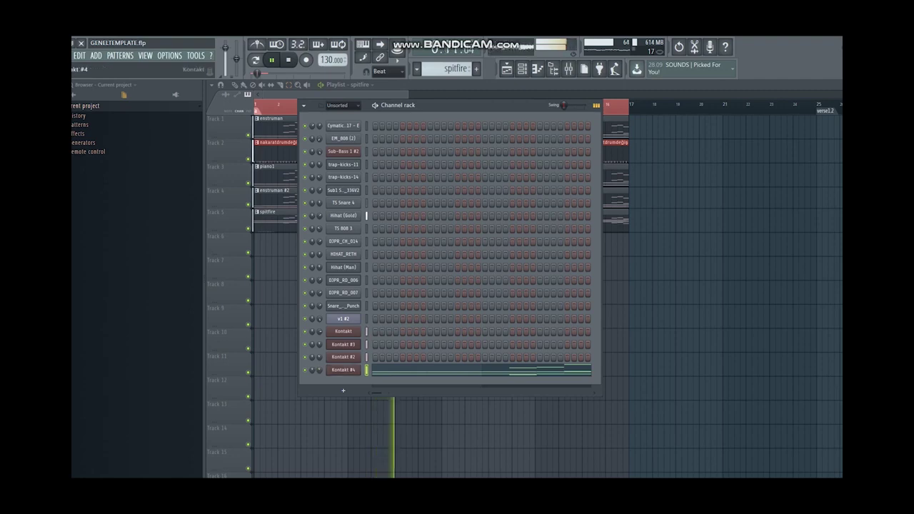
left_click(343, 369)
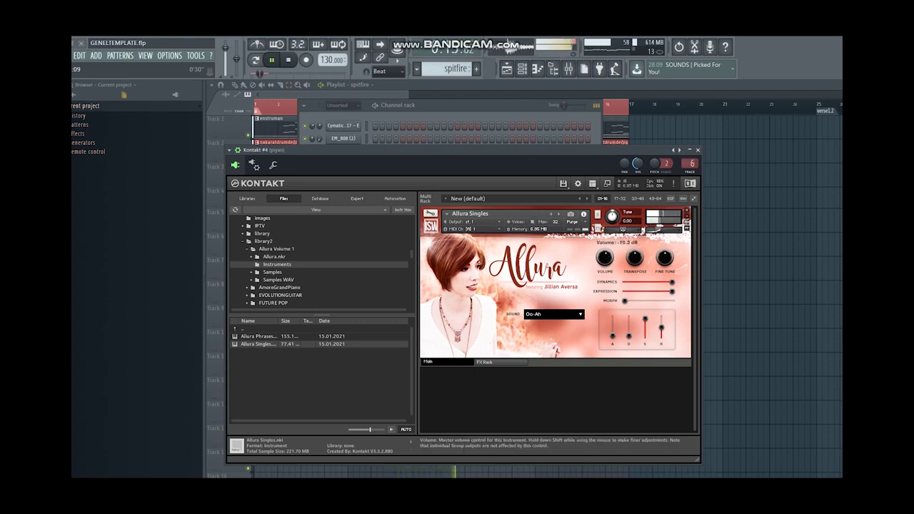
key("F5")
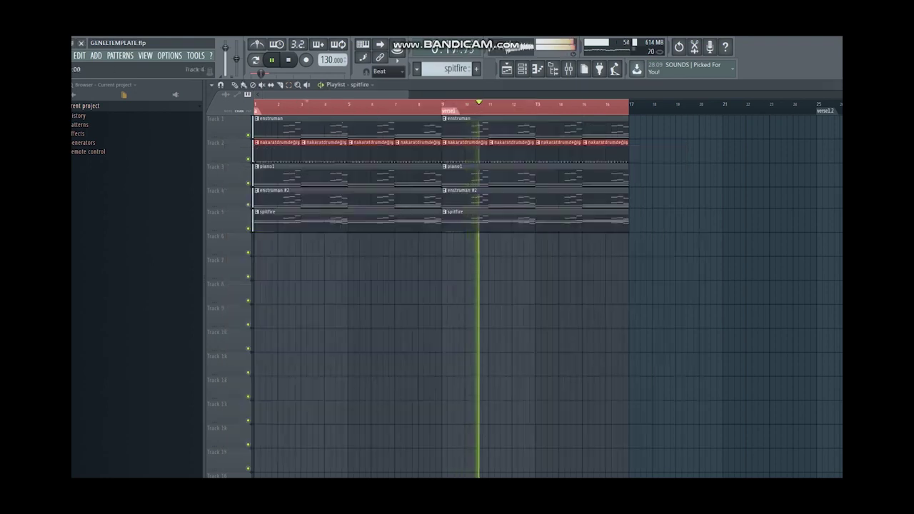
left_click(522, 69)
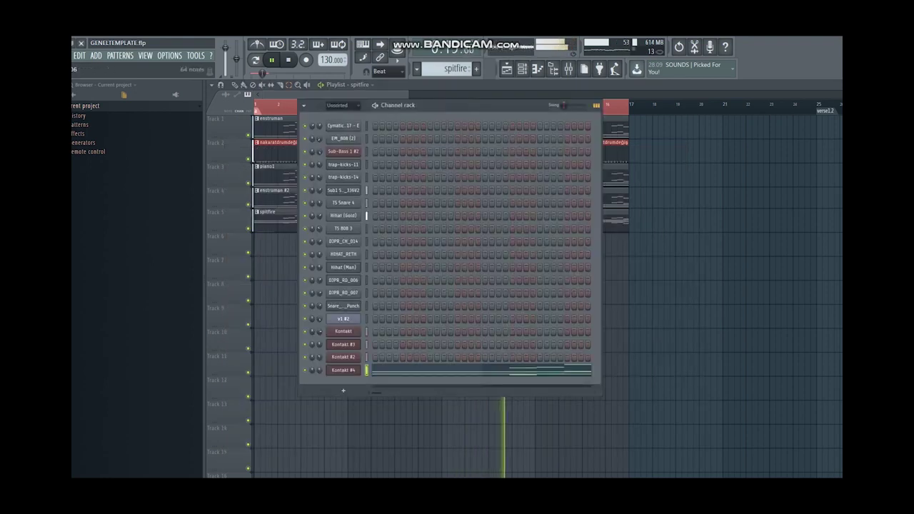
left_click(343, 370)
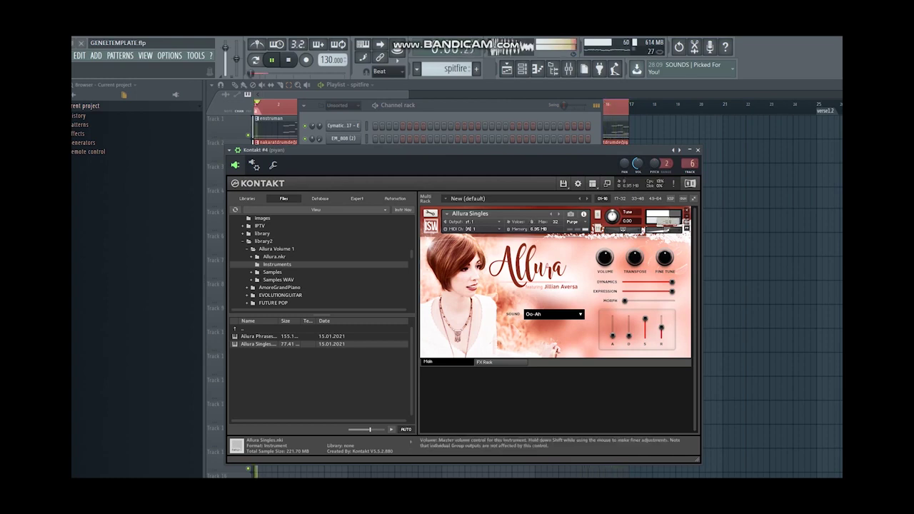
left_click(743, 200)
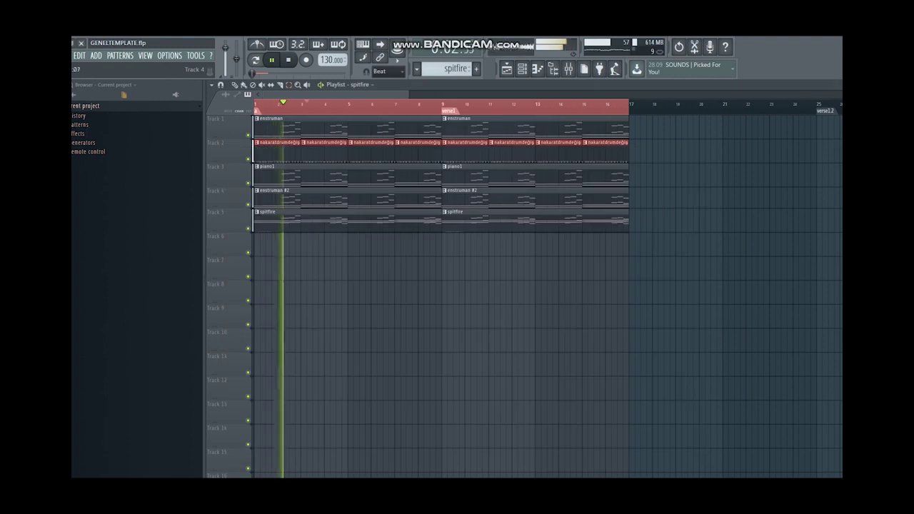
Create an automation clip for the Kontakt #4 channel volume.
left_click(537, 69)
right_click(319, 346)
left_click(343, 370)
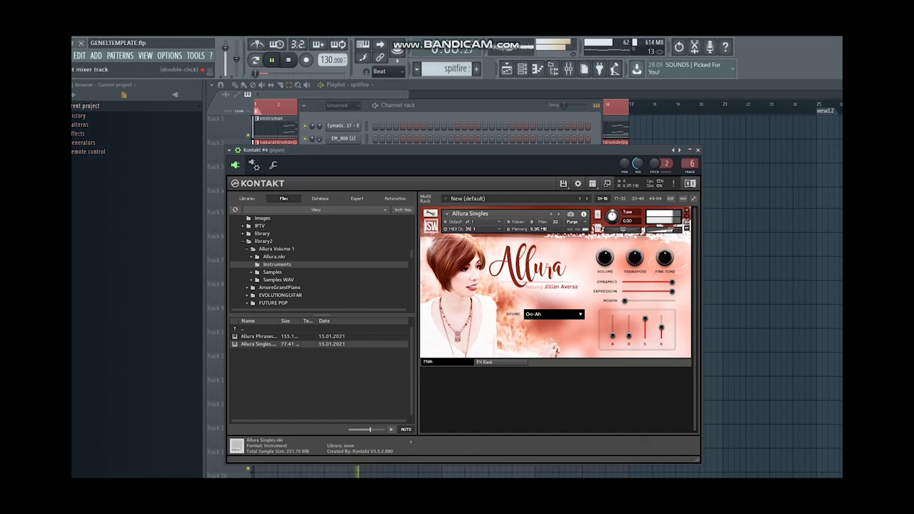
left_click(698, 150)
right_click(320, 347)
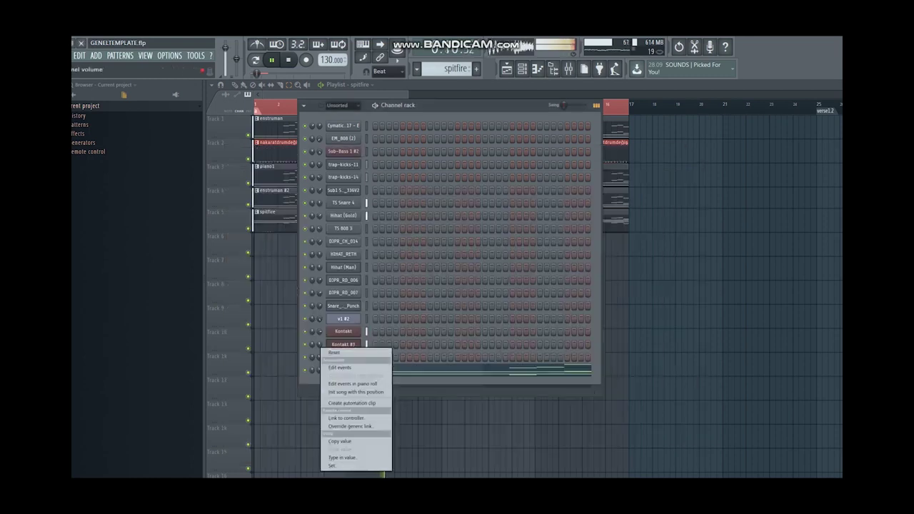
left_click(351, 402)
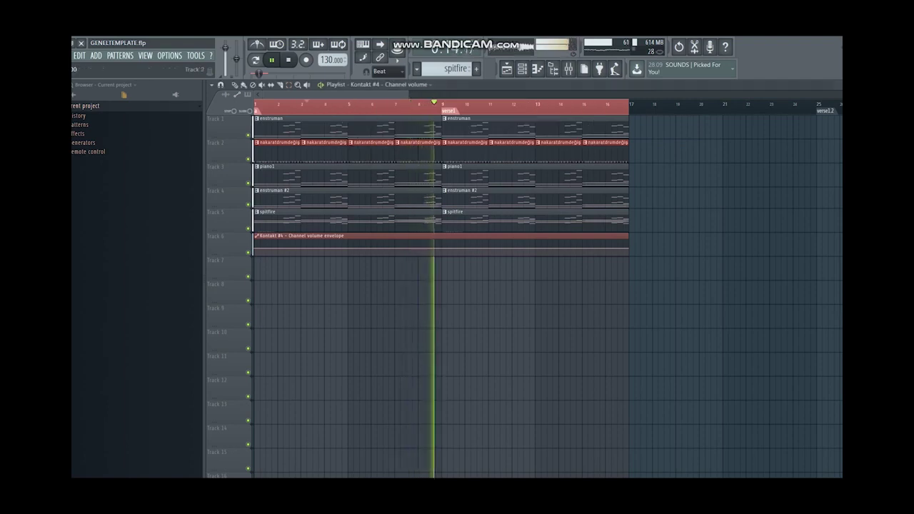
Add automation points at bars 3 and 5 of the Kontakt #4 volume envelope, shaping two rising ramps that each drop back at their end.
right_click(300, 248)
right_click(301, 248)
right_click(298, 249)
left_click_drag(299, 249, 300, 241)
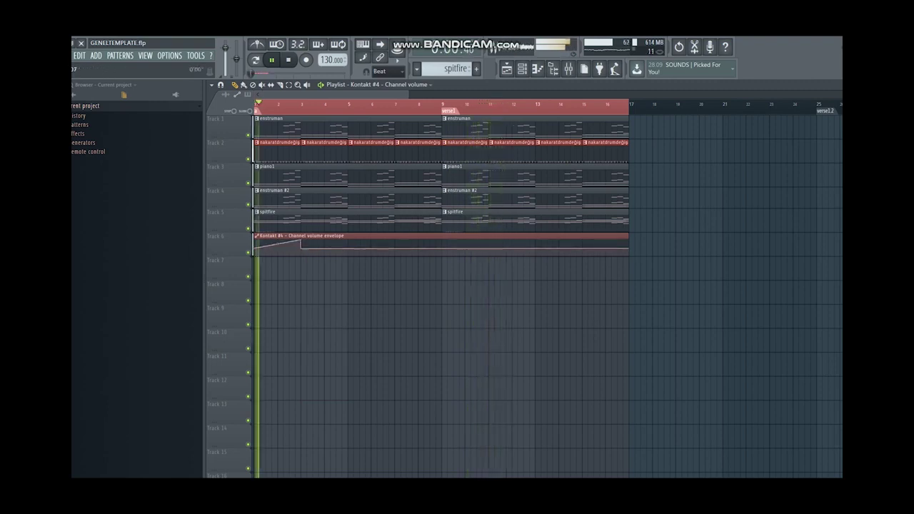
right_click(347, 248)
right_click(336, 250)
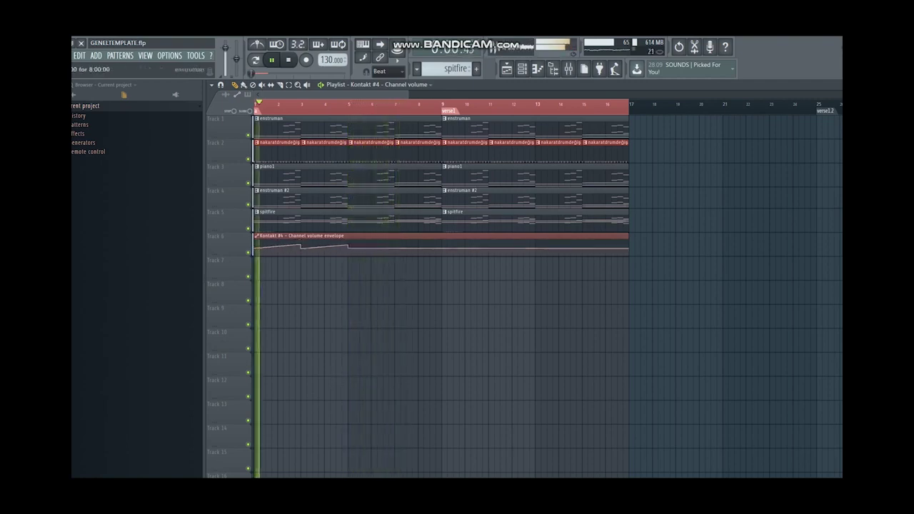
Enlarge the Kontakt #4 volume clip's track and lower the drop points at bars 3 and 5 to about the envelope's starting level.
left_click_drag(407, 95, 334, 95)
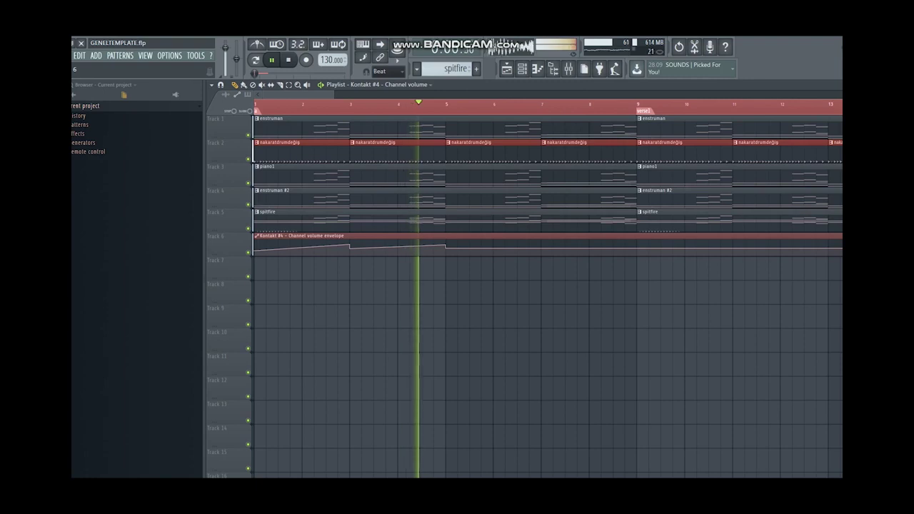
left_click_drag(228, 256, 228, 360)
left_click_drag(349, 276, 349, 320)
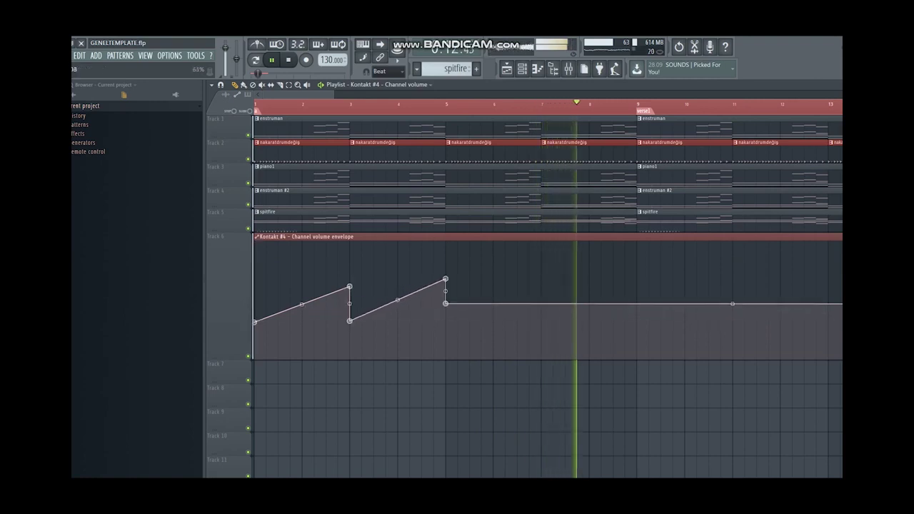
left_click_drag(445, 278, 445, 320)
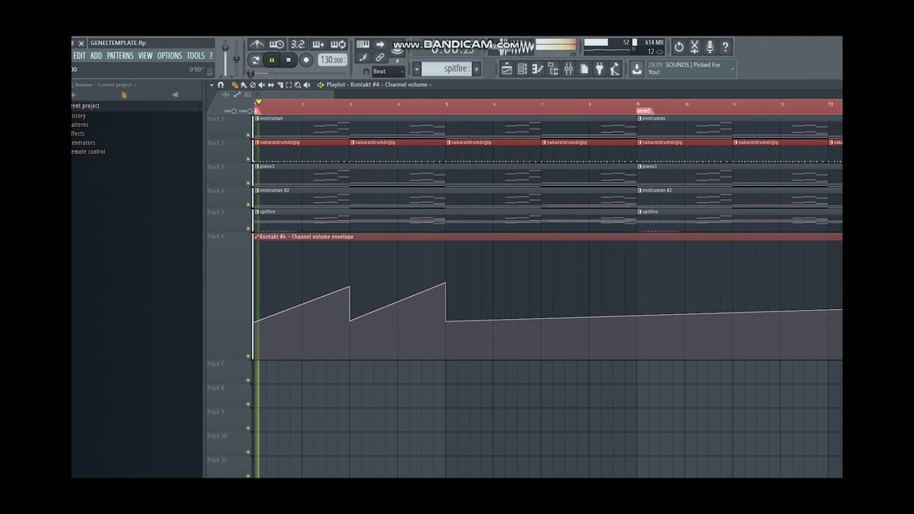
Add points at bar 7 of the Kontakt #4 volume envelope and raise them to form a third ramp rising from bar 5.
right_click(541, 319)
right_click(550, 319)
left_click_drag(550, 318, 541, 283)
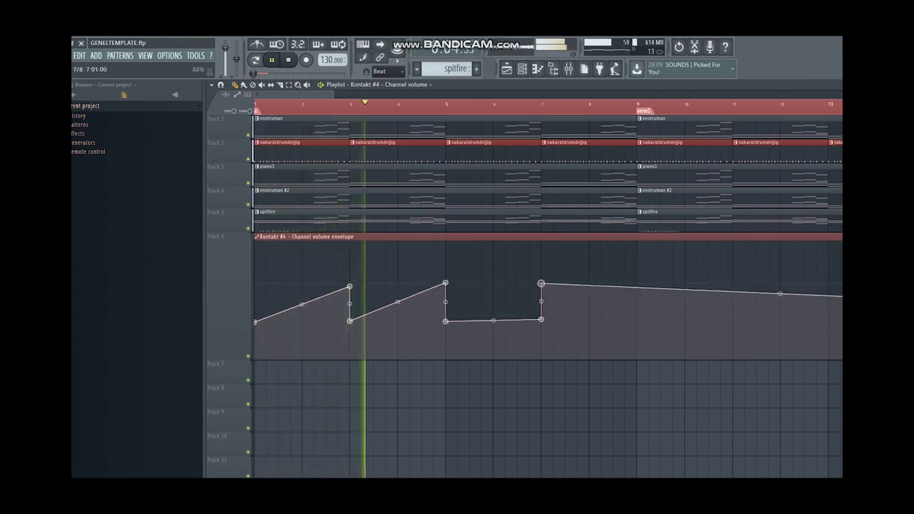
left_click_drag(541, 319, 541, 285)
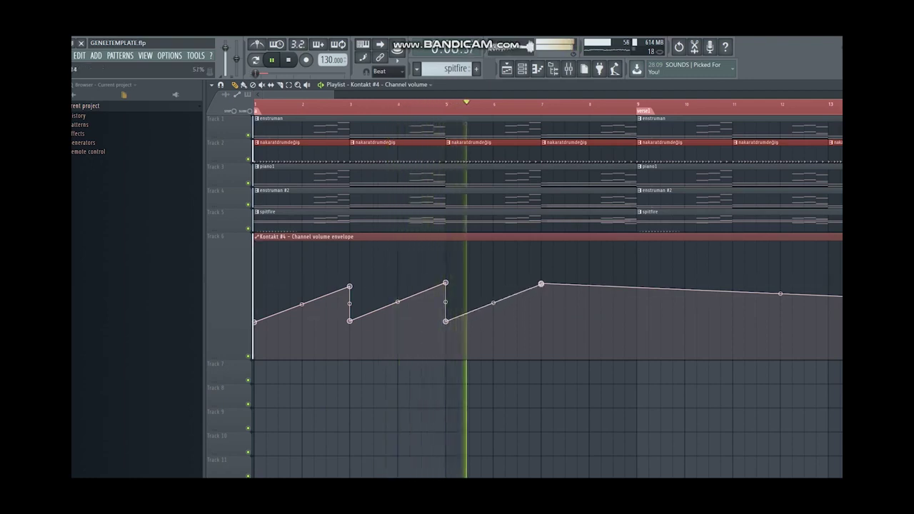
Add points at bars 7 and 9 of the Kontakt #4 volume envelope, forming a fourth ramp that drops back at bar 9.
right_click(577, 290)
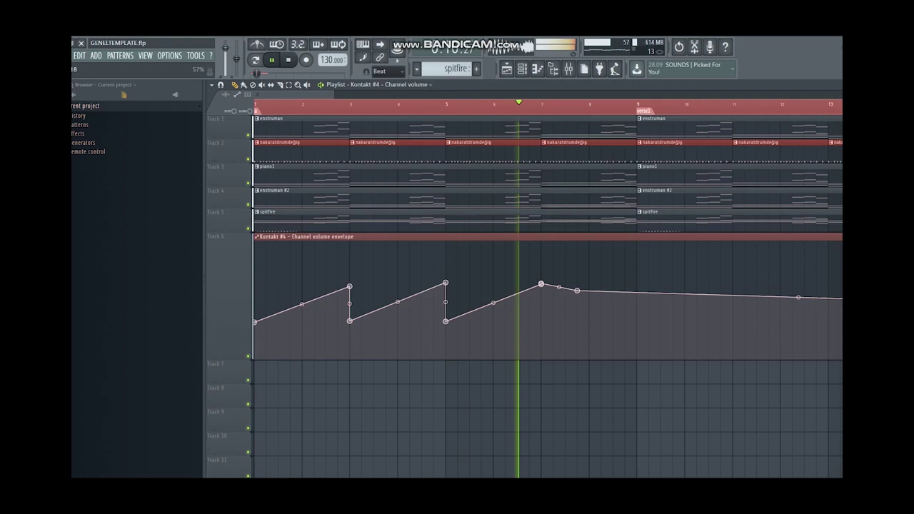
left_click_drag(577, 291, 637, 283)
right_click(589, 320)
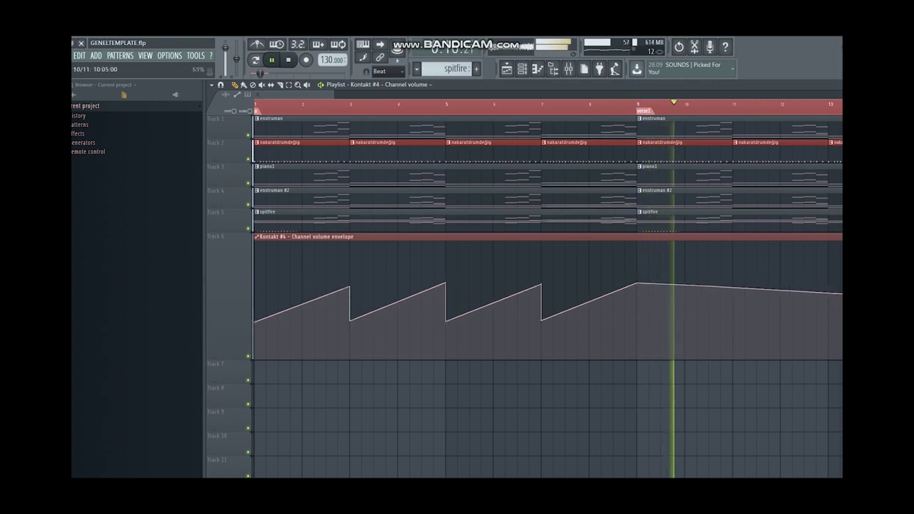
right_click(659, 310)
left_click_drag(659, 309, 636, 320)
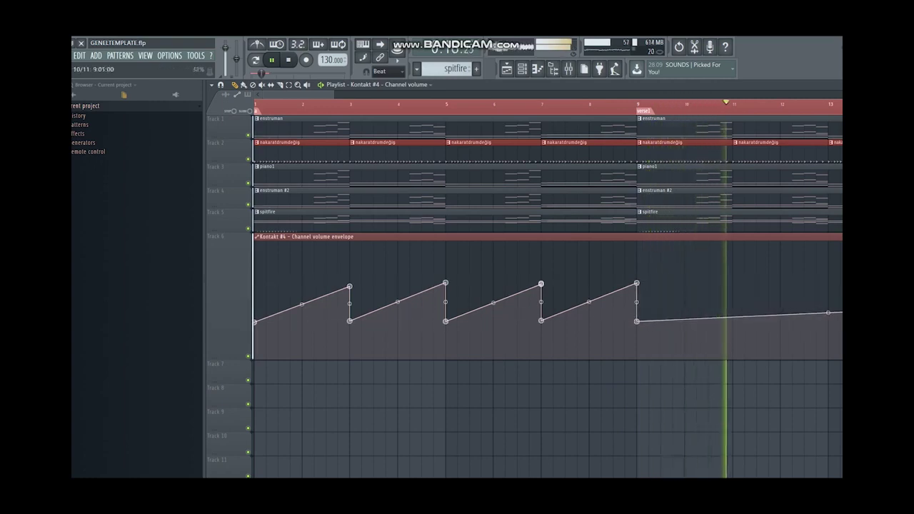
Add a fifth ramp rising from bar 9 to bar 11 of the Kontakt #4 volume envelope, with a drop back at bar 11.
left_click_drag(333, 94, 380, 95)
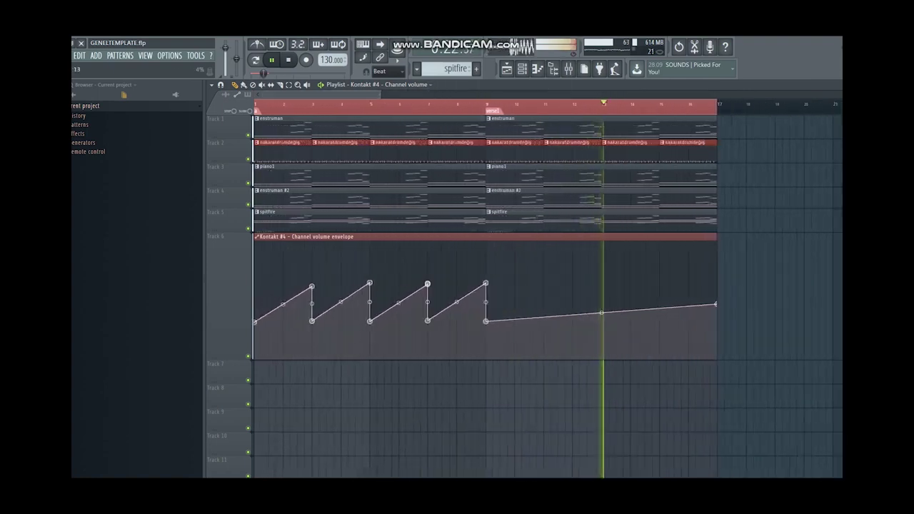
right_click(529, 318)
left_click_drag(529, 318, 543, 281)
right_click(543, 296)
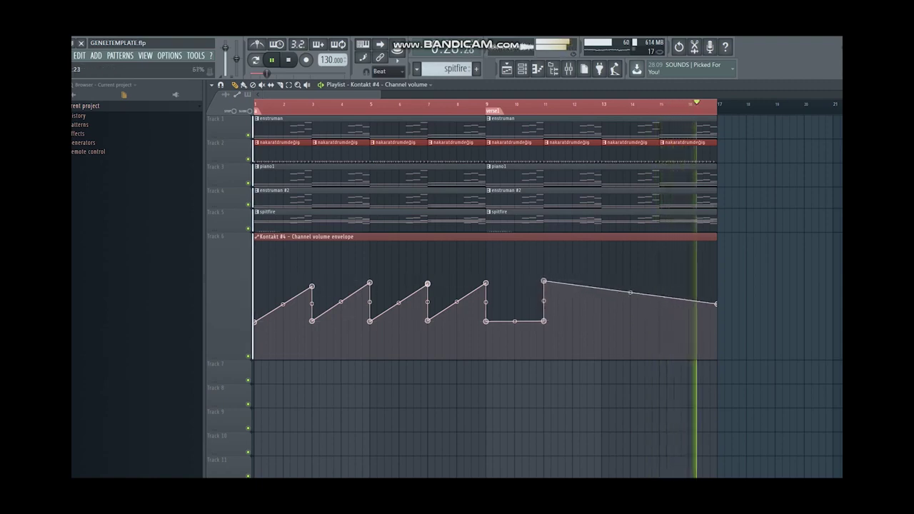
mouse_move(544, 321)
left_mouse_down()
mouse_move(543, 283)
mouse_move(550, 319)
left_mouse_up()
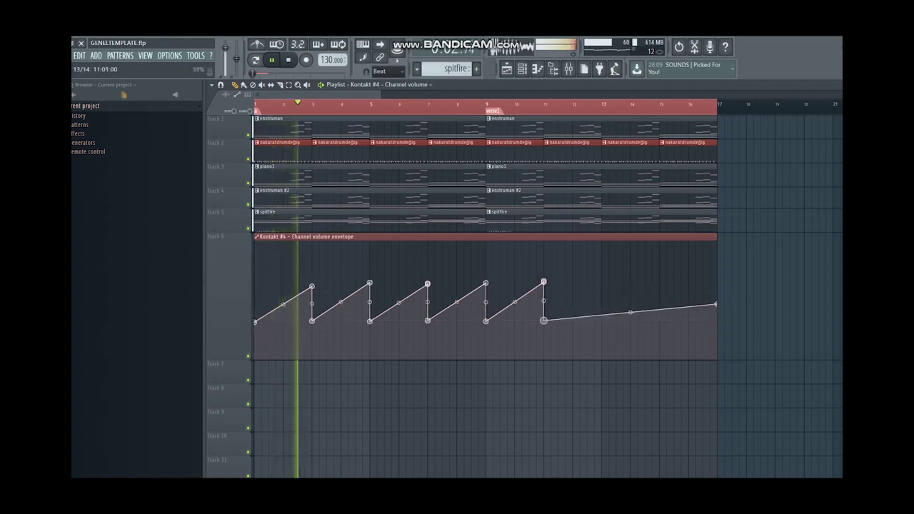
Add a low point at bar 15 and a raised point at bar 13 of the envelope, shaping the ramp that rises from bar 11.
right_click(565, 320)
left_click_drag(565, 319, 658, 317)
right_click(608, 319)
right_click(622, 285)
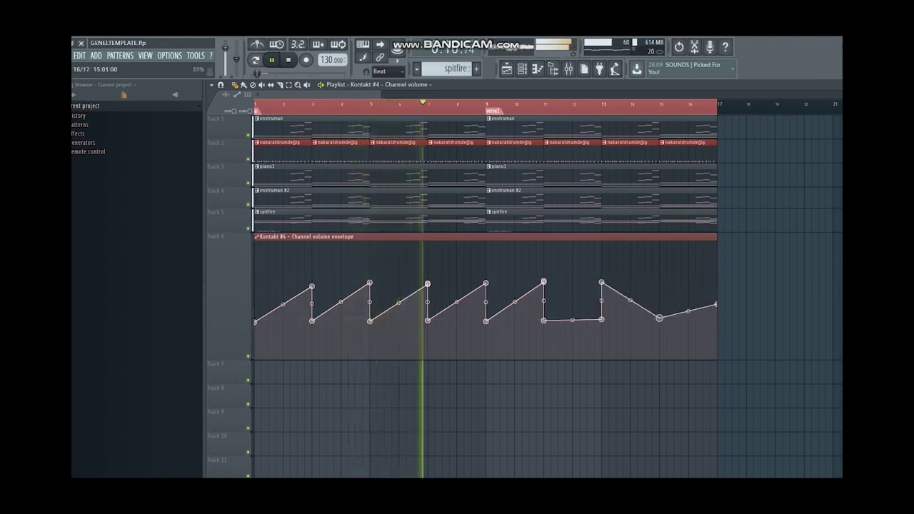
left_click_drag(601, 319, 601, 283)
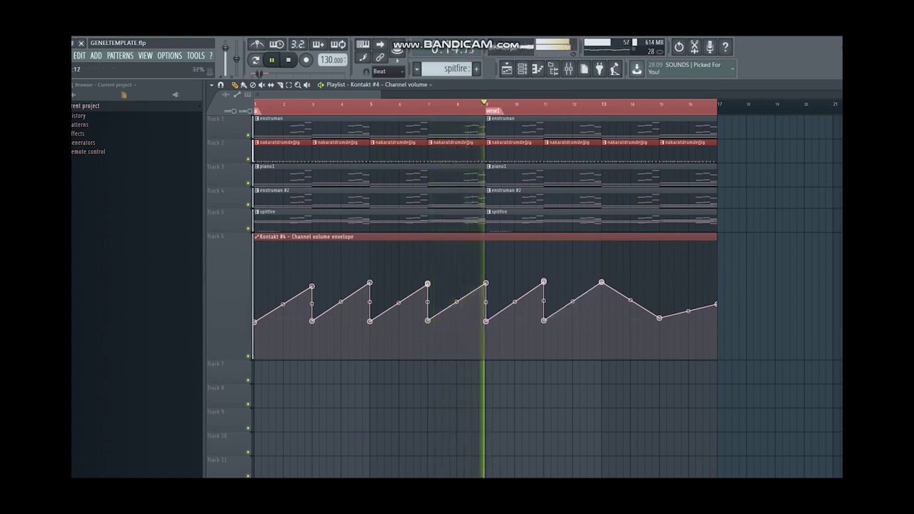
Add drop and peak points at bars 13, 15 and 17 of the envelope, completing the last two rising ramps up to the clip's end.
right_click(645, 306)
left_click_drag(645, 306, 601, 320)
right_click(664, 318)
left_click_drag(664, 318, 716, 280)
right_click(673, 287)
right_click(703, 307)
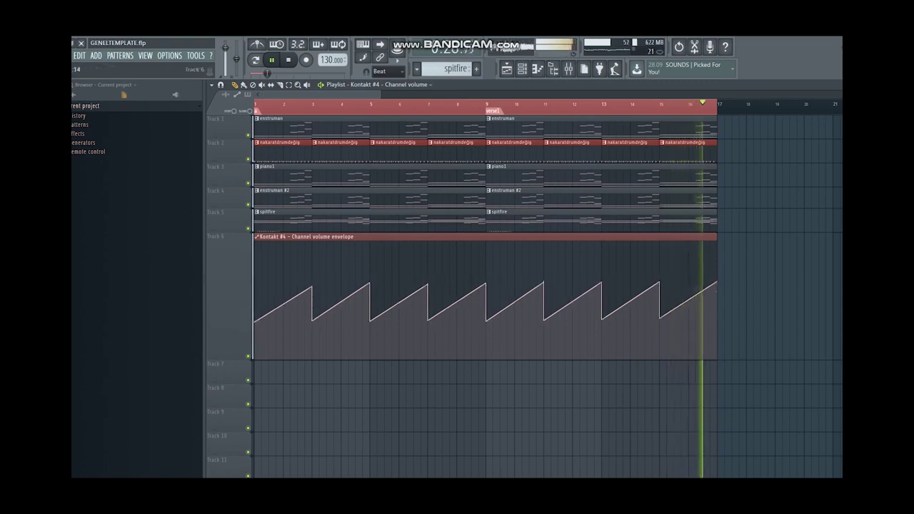
Place a second Kontakt #4 volume envelope clip on Track 6, starting at bar 17 directly after the first one.
left_click(771, 307)
left_click_drag(802, 304, 751, 304)
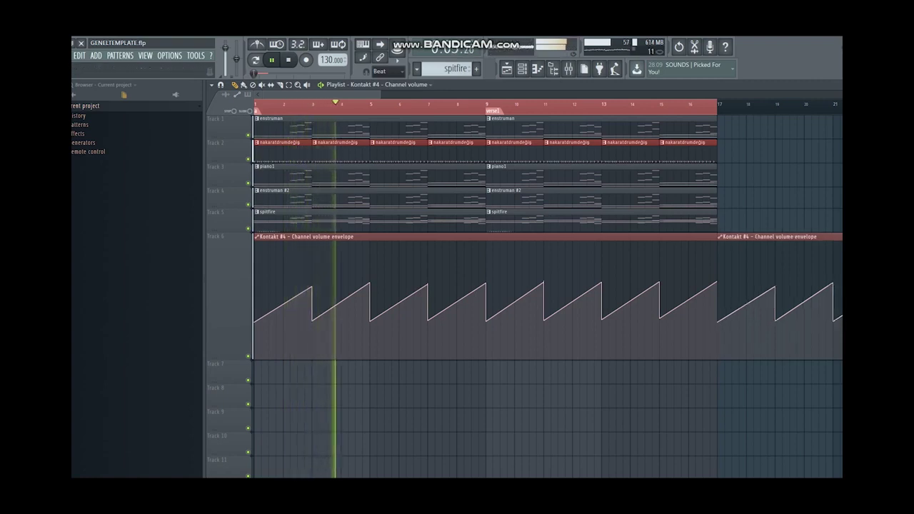
scroll(529, 153, "down", 5)
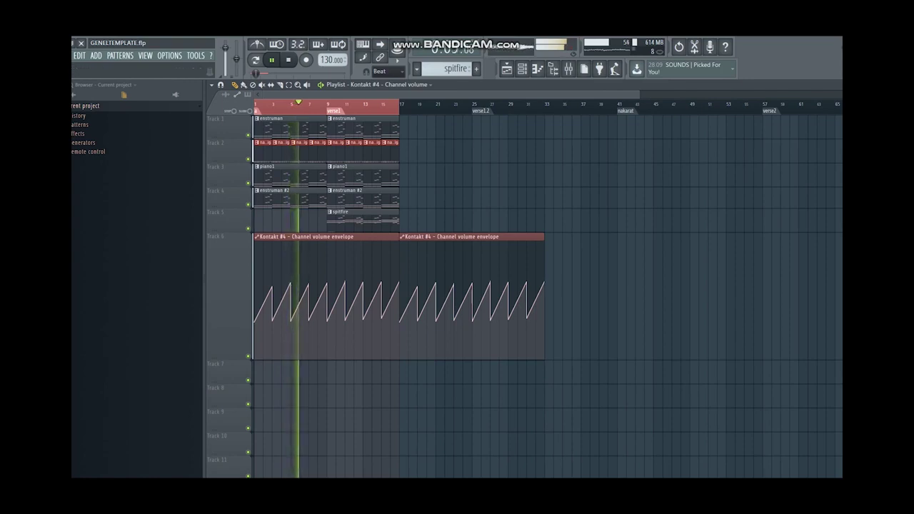
key("alt+Tab")
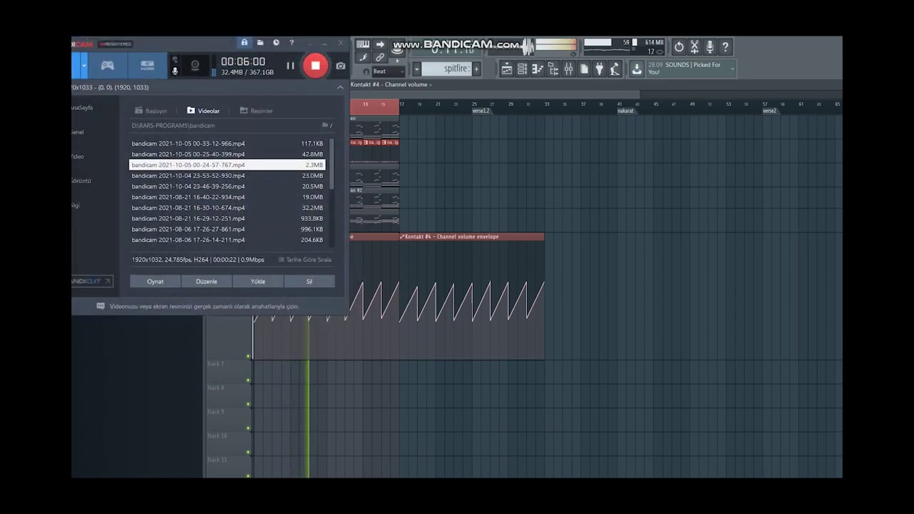